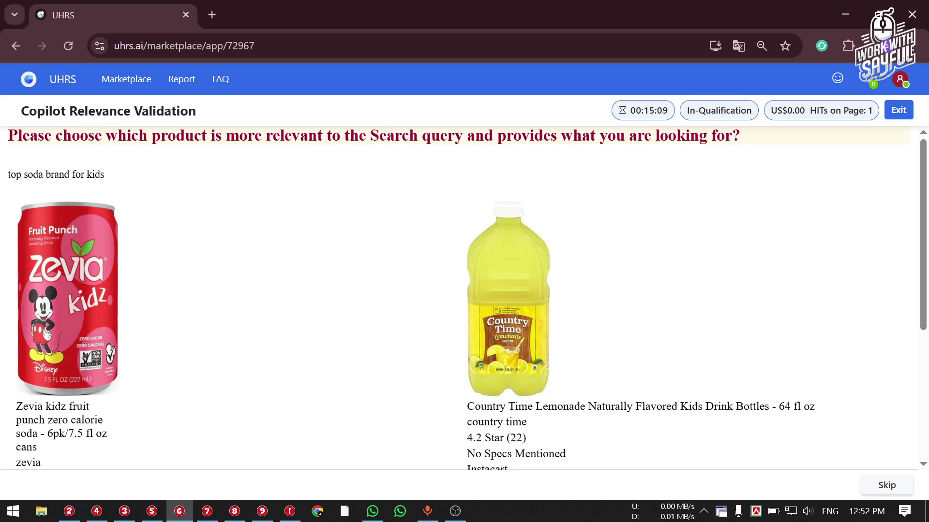
Read the relevance question and look over both products offered for the query "top soda brand for kids".
{"action": "left_click_drag", "start_coordinate": [102, 136], "coordinate": [1, 145]}
{"action": "double_click", "coordinate": [79, 137]}
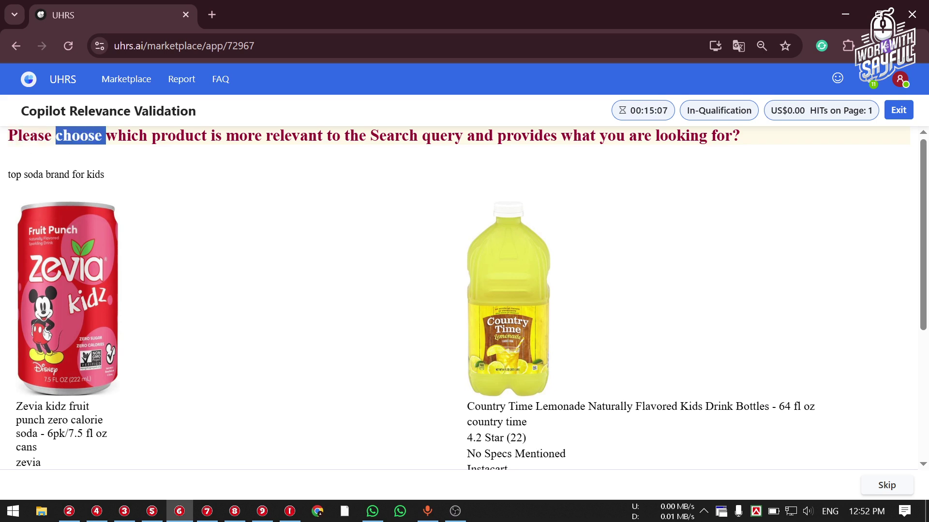
{"action": "left_click_drag", "start_coordinate": [118, 137], "coordinate": [126, 137]}
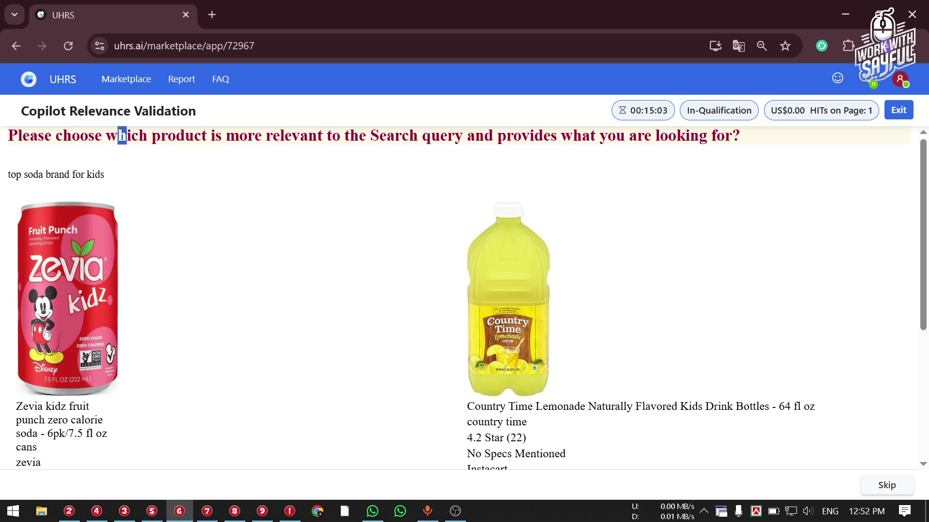
{"action": "left_click_drag", "start_coordinate": [462, 137], "coordinate": [247, 137]}
{"action": "left_click", "coordinate": [247, 137]}
{"action": "left_click_drag", "start_coordinate": [462, 137], "coordinate": [513, 137]}
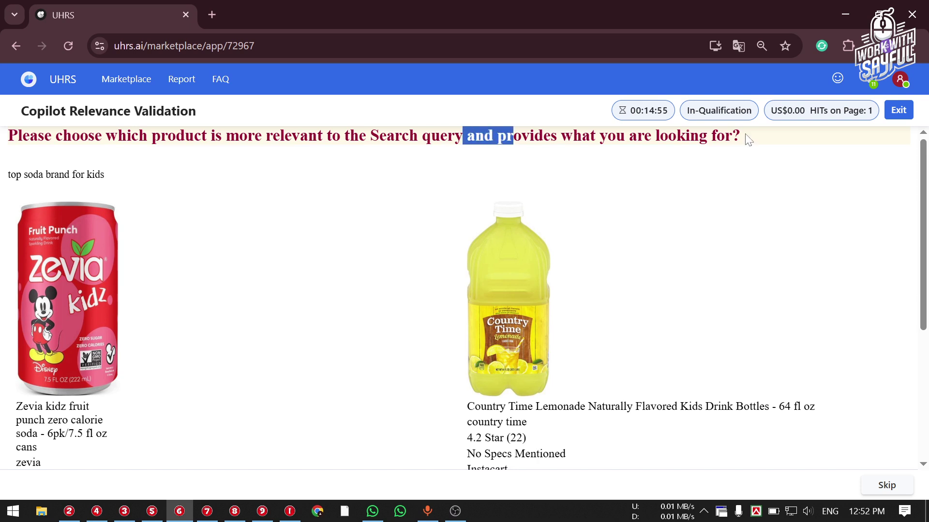
{"action": "left_click_drag", "start_coordinate": [748, 140], "coordinate": [492, 137]}
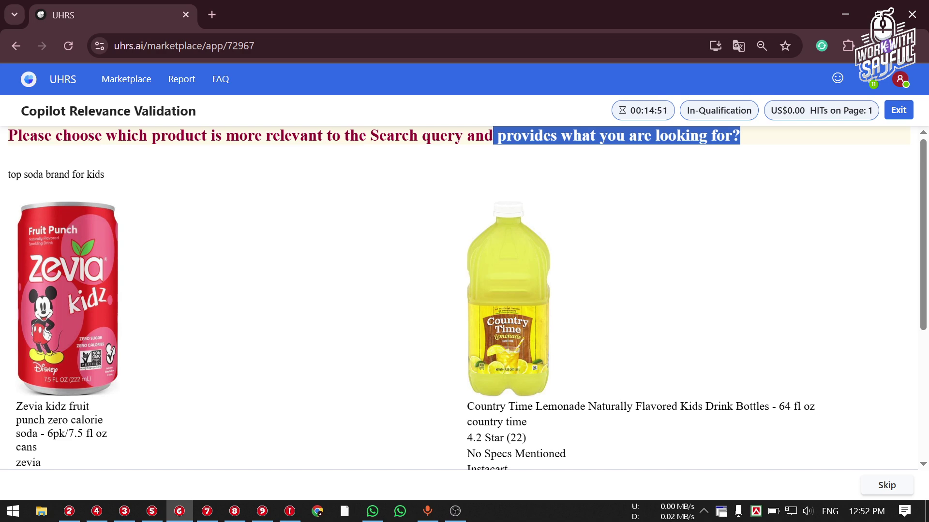
{"action": "scroll", "coordinate": [489, 143], "scroll_direction": "down", "scroll_amount": 2}
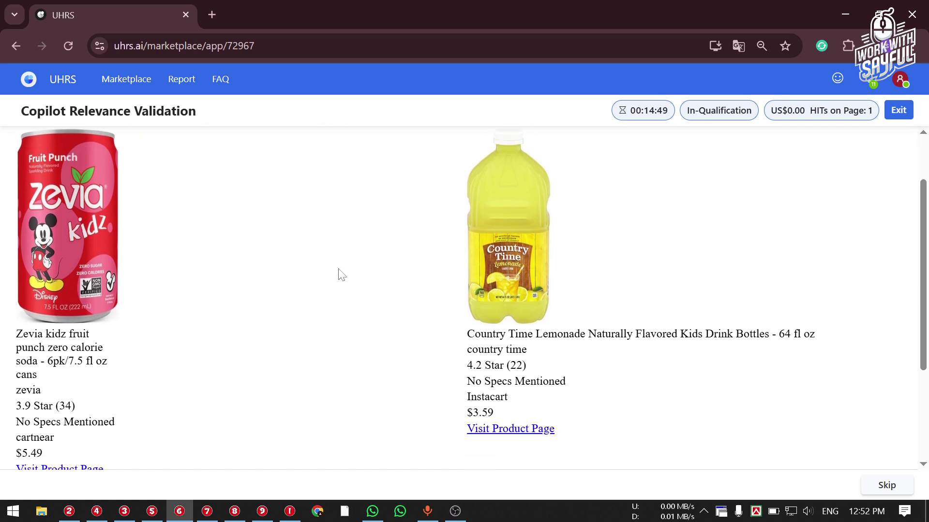
{"action": "scroll", "coordinate": [340, 268], "scroll_direction": "up", "scroll_amount": 2}
{"action": "scroll", "coordinate": [340, 268], "scroll_direction": "down", "scroll_amount": 3}
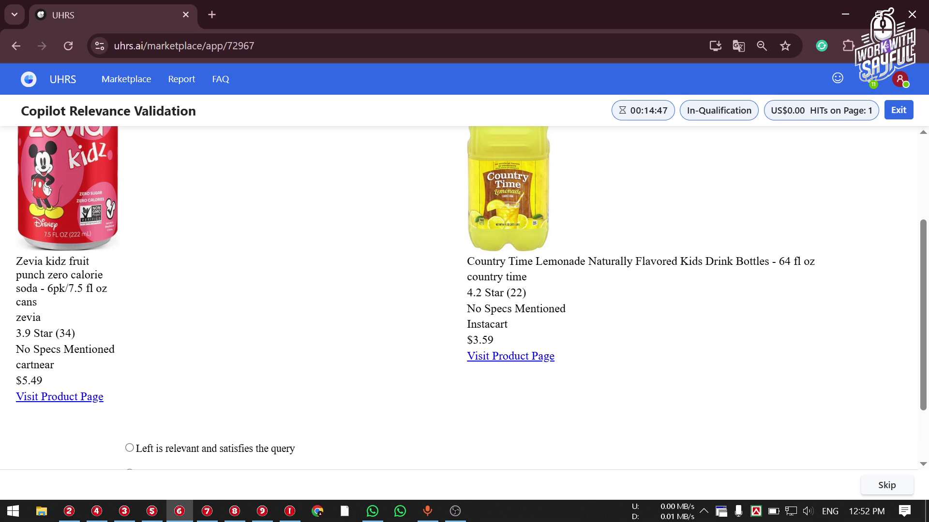
{"action": "scroll", "coordinate": [35, 259], "scroll_direction": "up", "scroll_amount": 2}
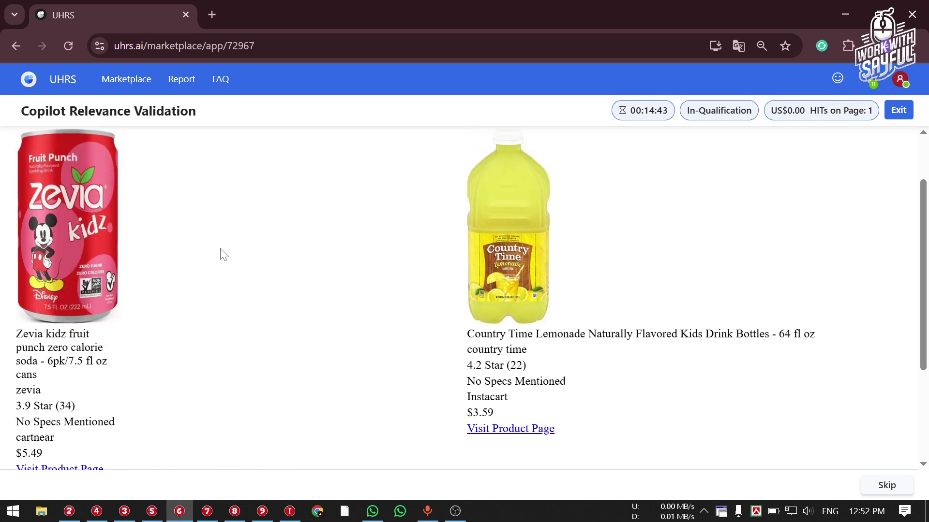
{"action": "scroll", "coordinate": [222, 253], "scroll_direction": "down", "scroll_amount": 2}
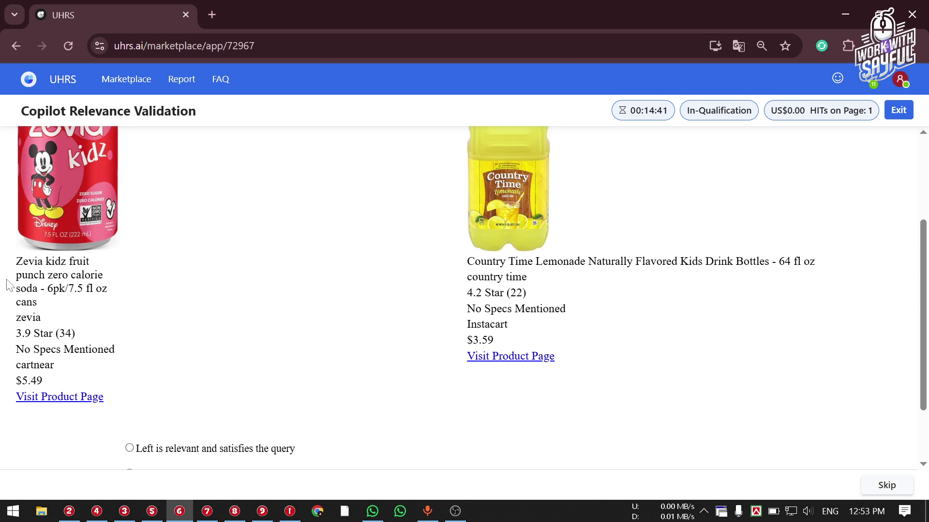
Examine the Zevia kidz fruit punch soda's title, brand and star rating.
{"action": "left_click_drag", "start_coordinate": [11, 285], "coordinate": [127, 323]}
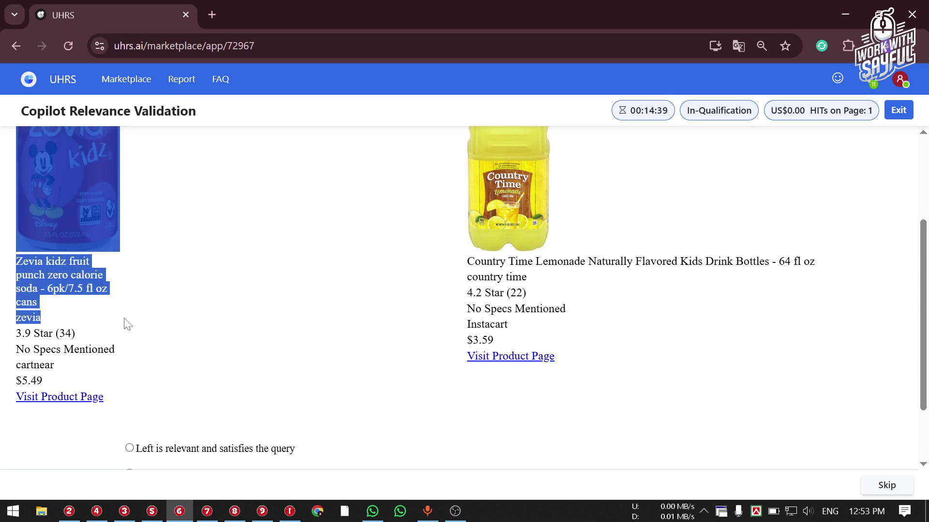
{"action": "left_click", "coordinate": [84, 314]}
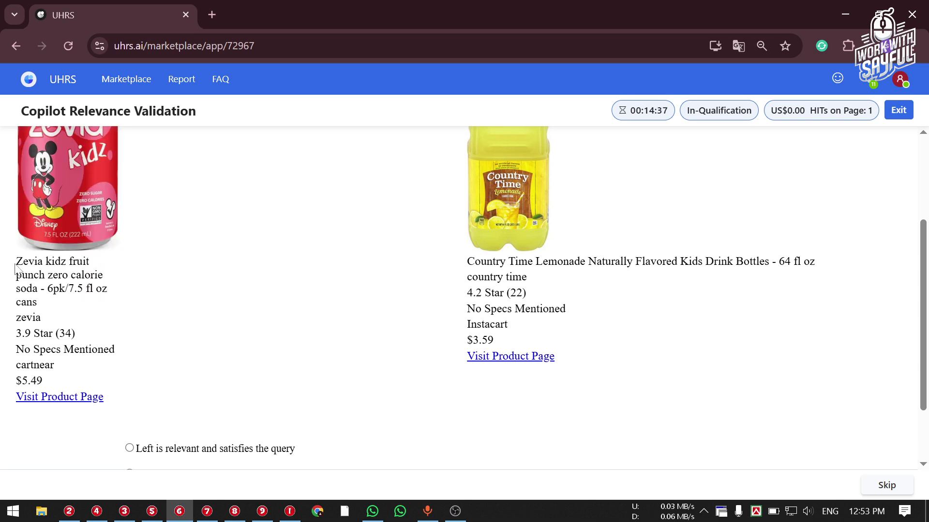
{"action": "left_click_drag", "start_coordinate": [15, 264], "coordinate": [58, 317]}
{"action": "left_click", "coordinate": [58, 317]}
{"action": "left_click_drag", "start_coordinate": [7, 338], "coordinate": [87, 332]}
{"action": "triple_click", "coordinate": [87, 332]}
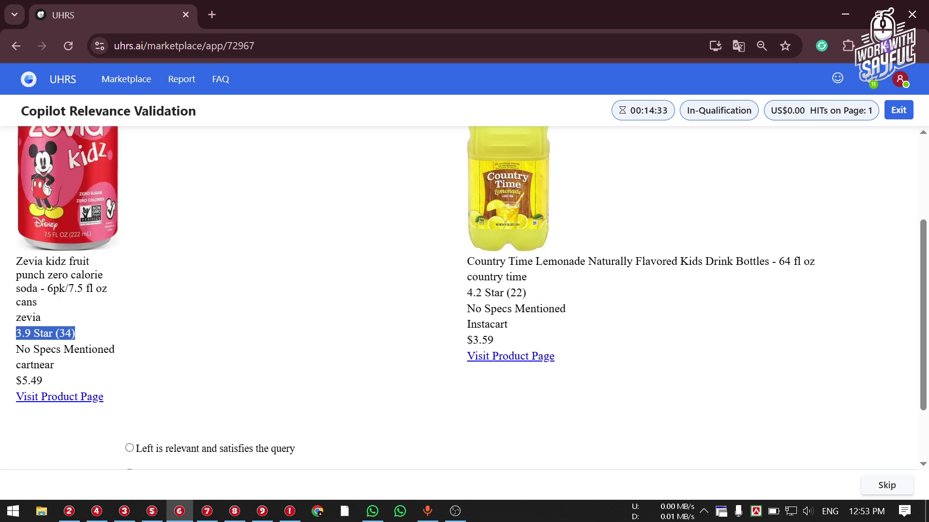
Open the Zevia kidz soda's product page to check it, and return to the UHRS task.
{"action": "left_click", "coordinate": [55, 398]}
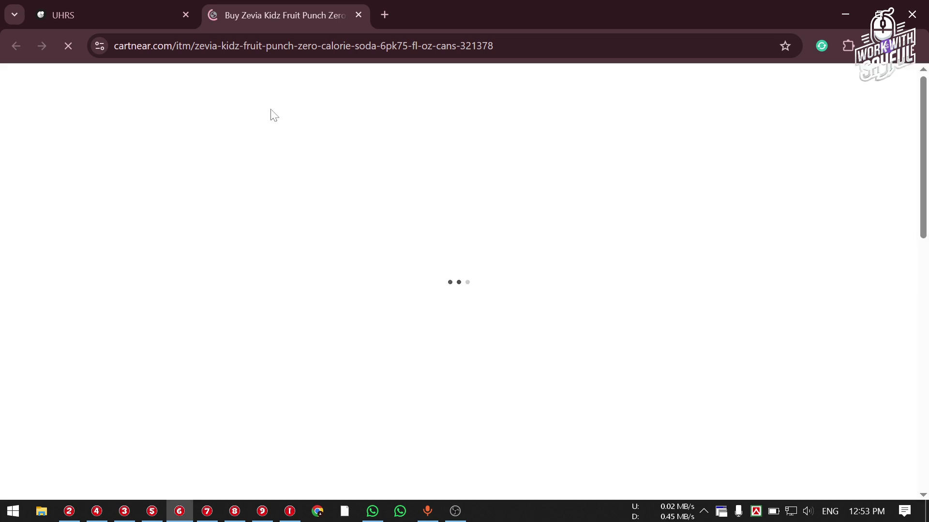
{"action": "scroll", "coordinate": [370, 308], "scroll_direction": "down", "scroll_amount": 2}
{"action": "scroll", "coordinate": [378, 302], "scroll_direction": "up", "scroll_amount": 1}
{"action": "scroll", "coordinate": [413, 246], "scroll_direction": "down", "scroll_amount": 2}
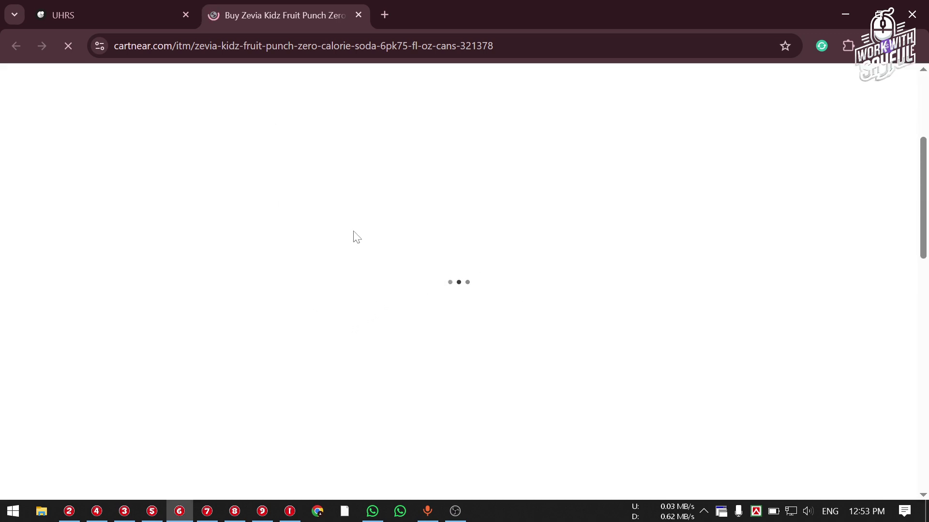
{"action": "left_click", "coordinate": [83, 7]}
Review the Zevia kidz listing's star rating, specs line and price.
{"action": "triple_click", "coordinate": [44, 334]}
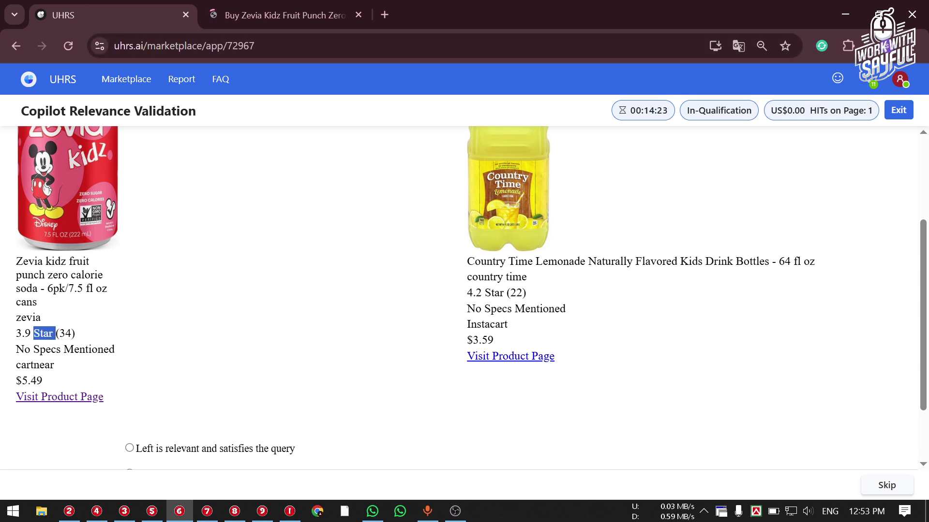
{"action": "left_click", "coordinate": [25, 334]}
{"action": "double_click", "coordinate": [24, 334]}
{"action": "left_click_drag", "start_coordinate": [24, 333], "coordinate": [71, 334]}
{"action": "left_click", "coordinate": [24, 335]}
{"action": "left_click", "coordinate": [71, 334]}
{"action": "left_click_drag", "start_coordinate": [16, 350], "coordinate": [154, 350]}
{"action": "left_click", "coordinate": [154, 351]}
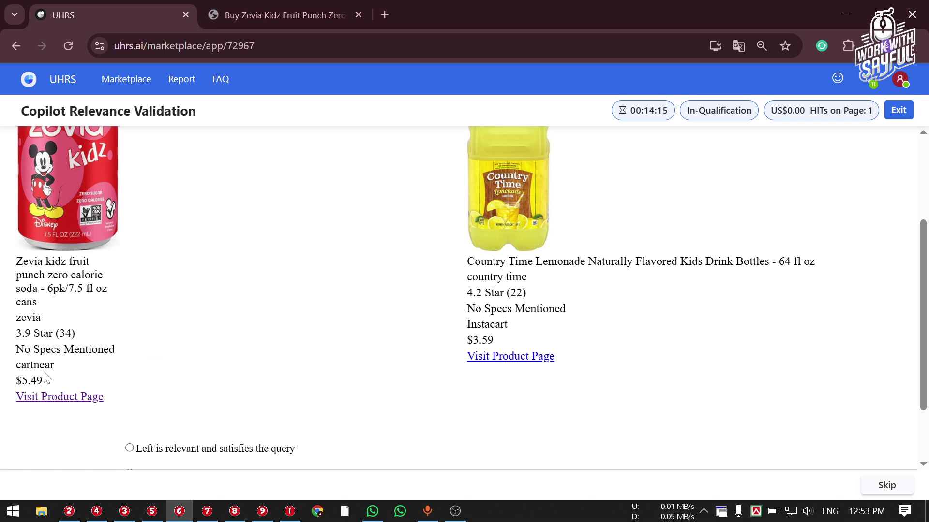
{"action": "left_click_drag", "start_coordinate": [15, 381], "coordinate": [58, 380]}
{"action": "left_click", "coordinate": [58, 381]}
{"action": "scroll", "coordinate": [380, 278], "scroll_direction": "up", "scroll_amount": 1}
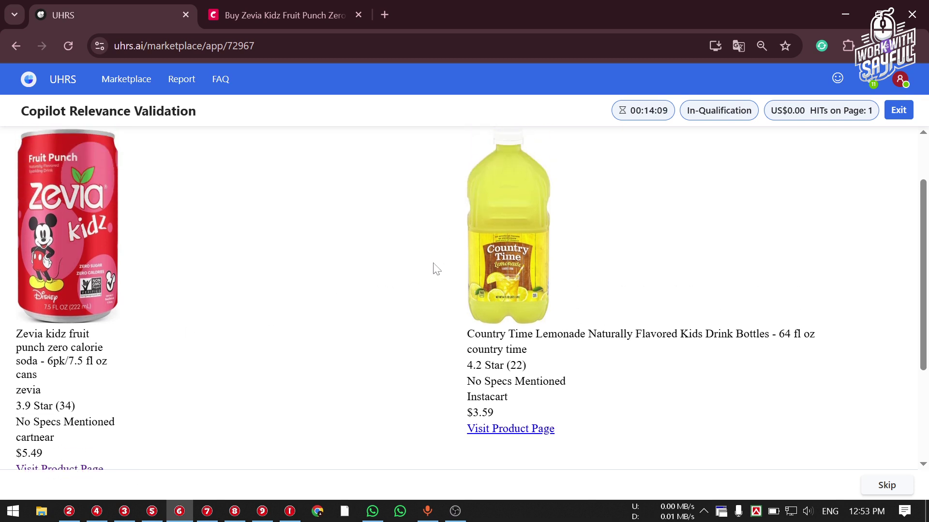
Check the Country Time Lemonade's title, rating and price, and compare them with the Zevia kidz listing.
{"action": "left_click_drag", "start_coordinate": [443, 333], "coordinate": [537, 351]}
{"action": "left_click", "coordinate": [510, 352]}
{"action": "left_click", "coordinate": [537, 351]}
{"action": "left_click_drag", "start_coordinate": [466, 365], "coordinate": [526, 366]}
{"action": "left_click", "coordinate": [484, 366]}
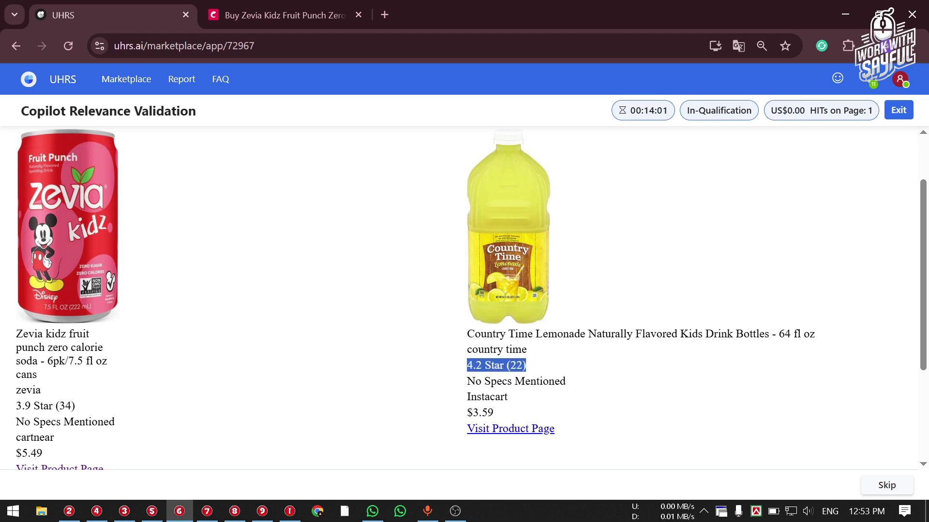
{"action": "mouse_move", "coordinate": [466, 412]}
{"action": "left_mouse_down"}
{"action": "mouse_move", "coordinate": [518, 413]}
{"action": "mouse_move", "coordinate": [473, 412]}
{"action": "mouse_move", "coordinate": [481, 413]}
{"action": "left_mouse_up"}
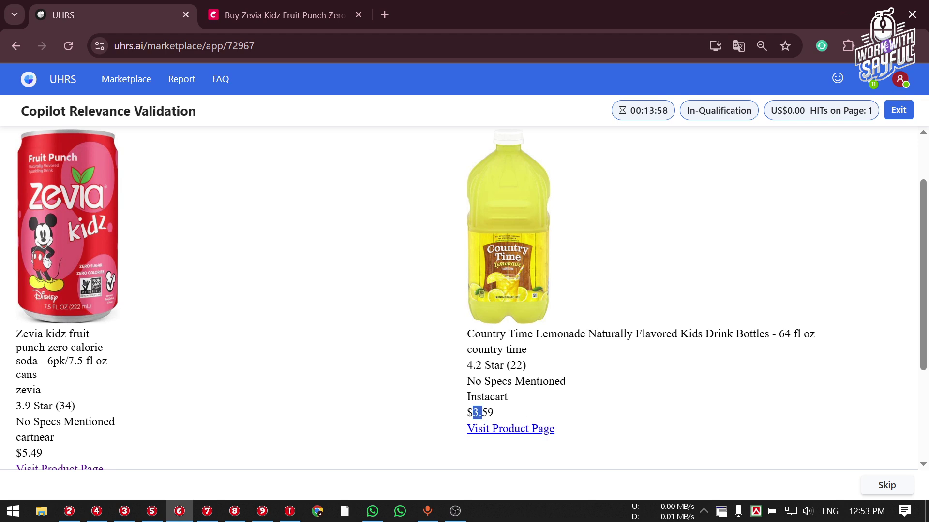
{"action": "left_click", "coordinate": [512, 413]}
{"action": "left_click_drag", "start_coordinate": [30, 406], "coordinate": [19, 385]}
{"action": "left_click", "coordinate": [15, 406]}
{"action": "scroll", "coordinate": [15, 402], "scroll_direction": "down", "scroll_amount": 1}
{"action": "left_click", "coordinate": [66, 383]}
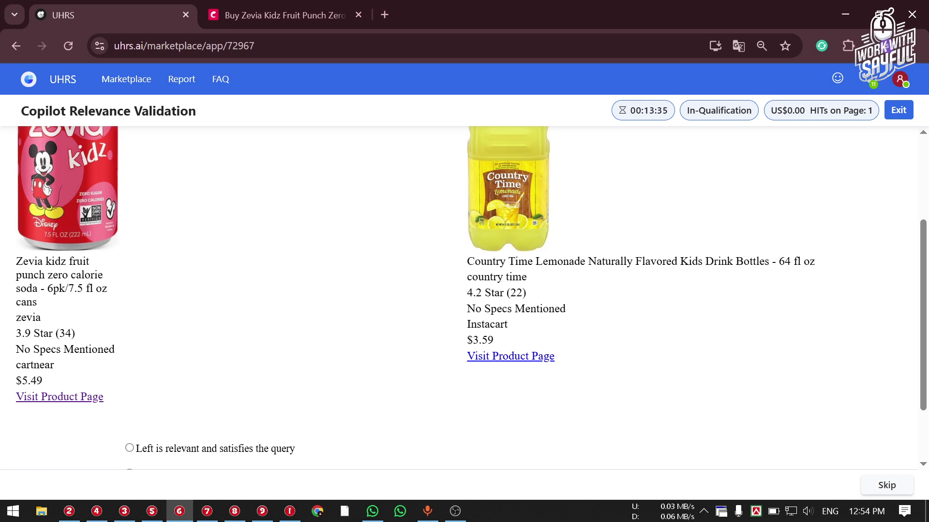
Reexamine the full Country Time Lemonade listing, including its title, brand, rating and price.
{"action": "scroll", "coordinate": [501, 191], "scroll_direction": "up", "scroll_amount": 1}
{"action": "left_click_drag", "start_coordinate": [466, 334], "coordinate": [476, 366]}
{"action": "triple_click", "coordinate": [543, 349]}
{"action": "left_click", "coordinate": [546, 349]}
{"action": "left_click", "coordinate": [457, 345]}
{"action": "left_click", "coordinate": [482, 366]}
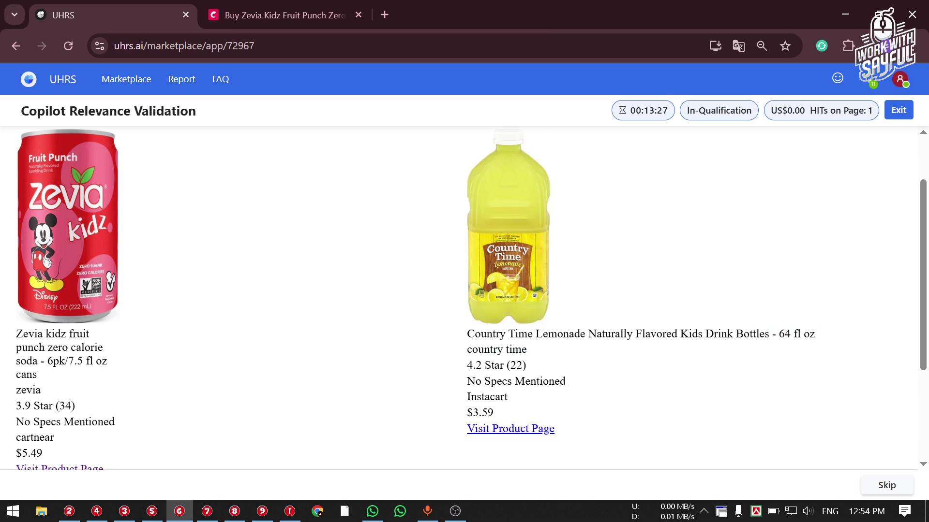
{"action": "left_click_drag", "start_coordinate": [466, 413], "coordinate": [518, 412]}
{"action": "left_click", "coordinate": [520, 410]}
{"action": "left_click_drag", "start_coordinate": [433, 236], "coordinate": [605, 425]}
{"action": "left_click", "coordinate": [617, 406]}
Choose "Left is relevant and satisfies the query" as the answer, after rechecking the Zevia kidz details.
{"action": "scroll", "coordinate": [617, 404], "scroll_direction": "down", "scroll_amount": 3}
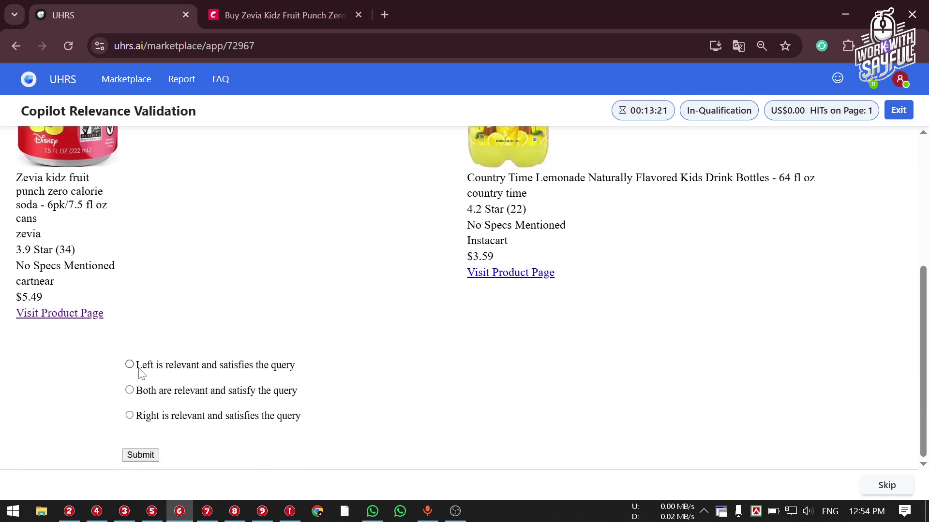
{"action": "mouse_move", "coordinate": [140, 371]}
{"action": "left_mouse_down"}
{"action": "mouse_move", "coordinate": [339, 377]}
{"action": "mouse_move", "coordinate": [129, 366]}
{"action": "left_mouse_up"}
{"action": "left_click", "coordinate": [339, 378]}
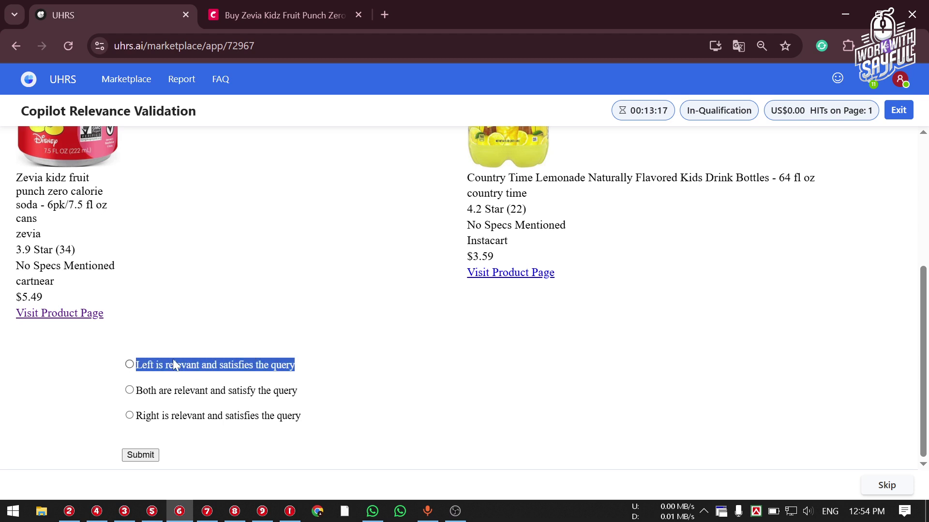
{"action": "scroll", "coordinate": [204, 358], "scroll_direction": "up", "scroll_amount": 2}
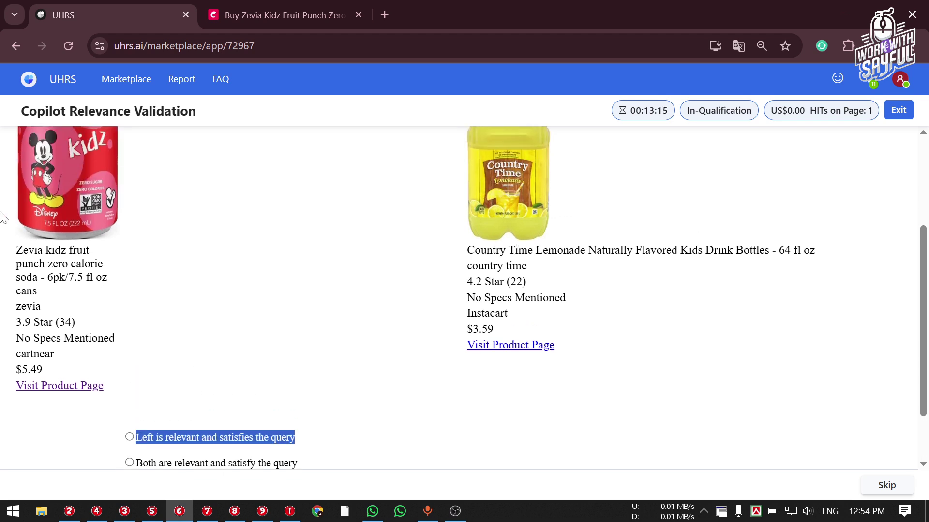
{"action": "left_click_drag", "start_coordinate": [3, 216], "coordinate": [108, 333]}
{"action": "scroll", "coordinate": [227, 404], "scroll_direction": "down", "scroll_amount": 2}
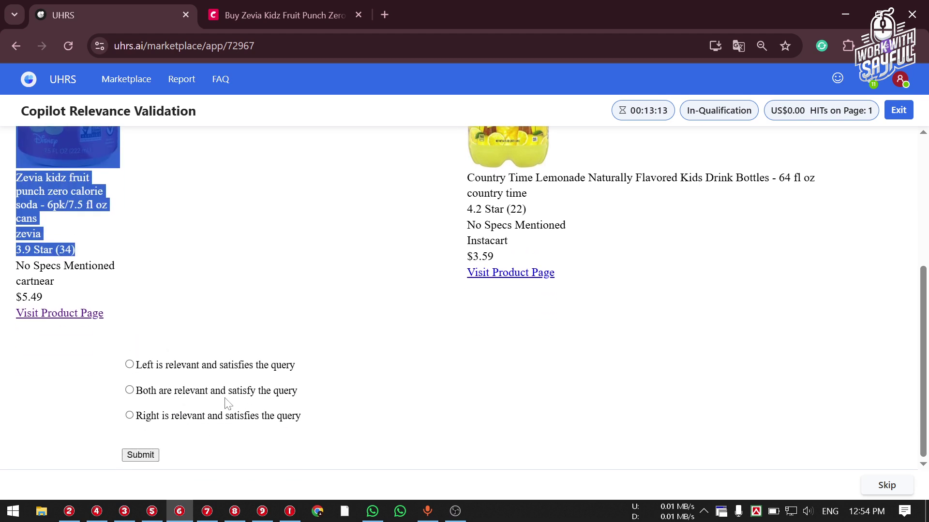
{"action": "left_click", "coordinate": [200, 370]}
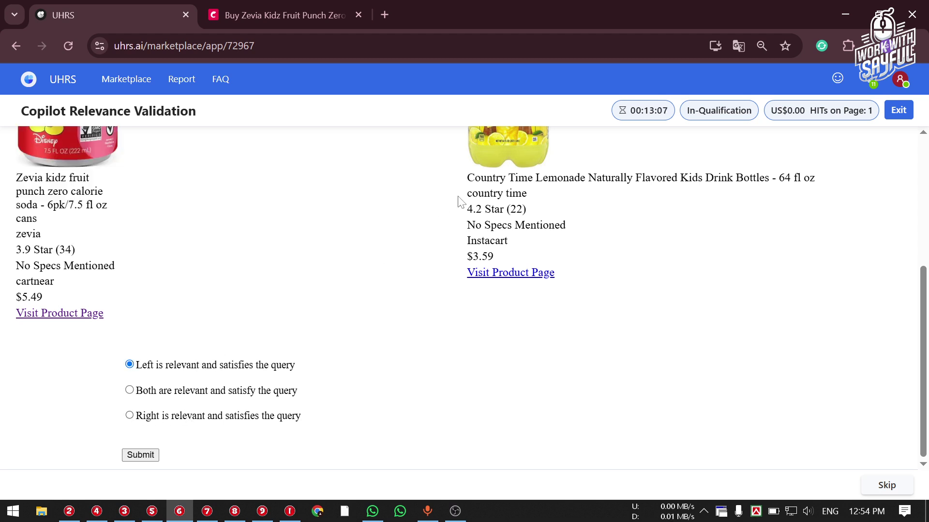
Change the answer to "Right is relevant and satisfies the query" based on the Country Time details.
{"action": "left_click_drag", "start_coordinate": [461, 193], "coordinate": [561, 251]}
{"action": "left_click", "coordinate": [561, 251]}
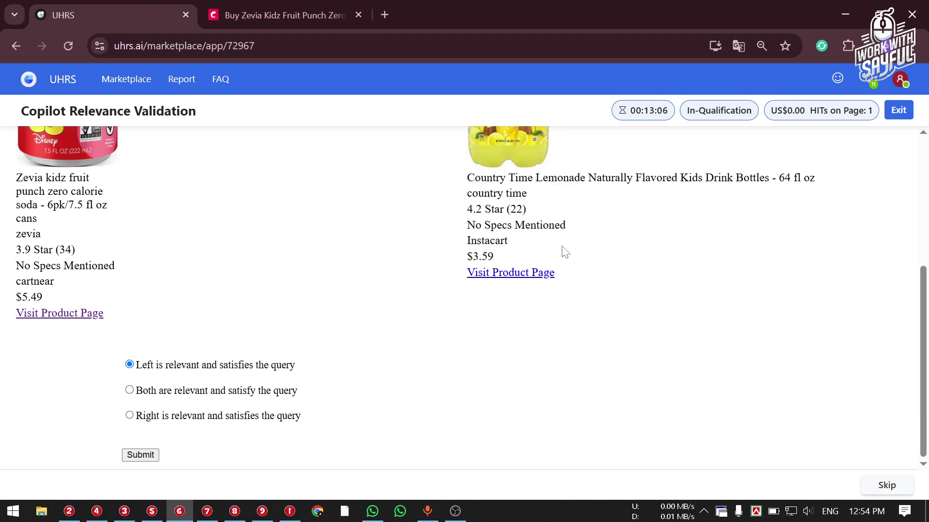
{"action": "left_click", "coordinate": [222, 416]}
Recheck the Zevia kidz details and switch the answer to "Both are relevant and satisfy the query".
{"action": "scroll", "coordinate": [3, 261], "scroll_direction": "up", "scroll_amount": 2}
{"action": "left_click_drag", "start_coordinate": [10, 276], "coordinate": [21, 292]}
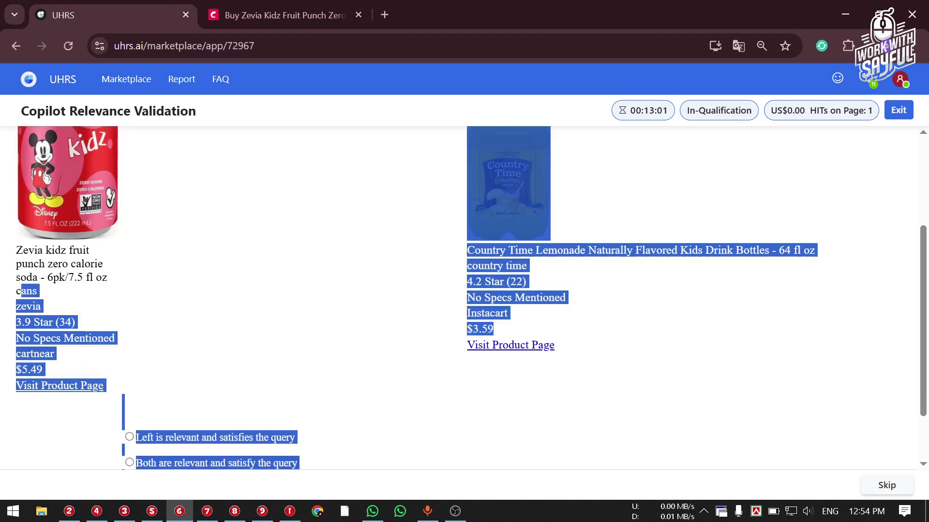
{"action": "left_click", "coordinate": [21, 291]}
{"action": "scroll", "coordinate": [226, 308], "scroll_direction": "down", "scroll_amount": 2}
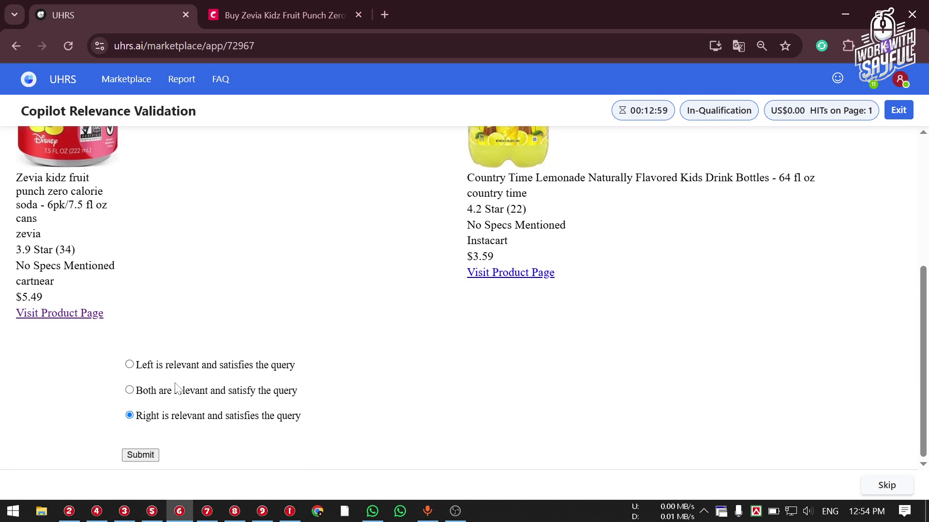
{"action": "left_click", "coordinate": [158, 393]}
Scrutinise the Country Time Lemonade's title, brand name, star rating and review count.
{"action": "scroll", "coordinate": [639, 342], "scroll_direction": "up", "scroll_amount": 2}
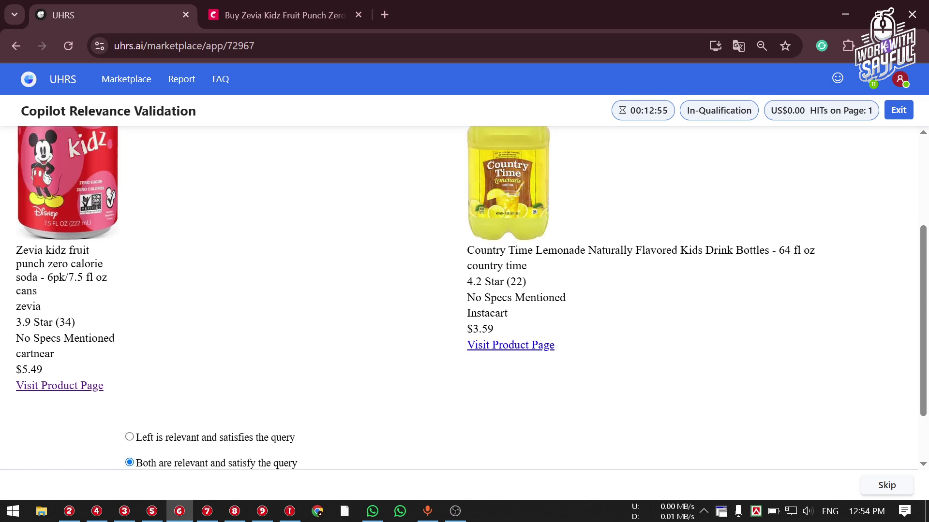
{"action": "left_click_drag", "start_coordinate": [464, 251], "coordinate": [536, 265]}
{"action": "left_click", "coordinate": [476, 259]}
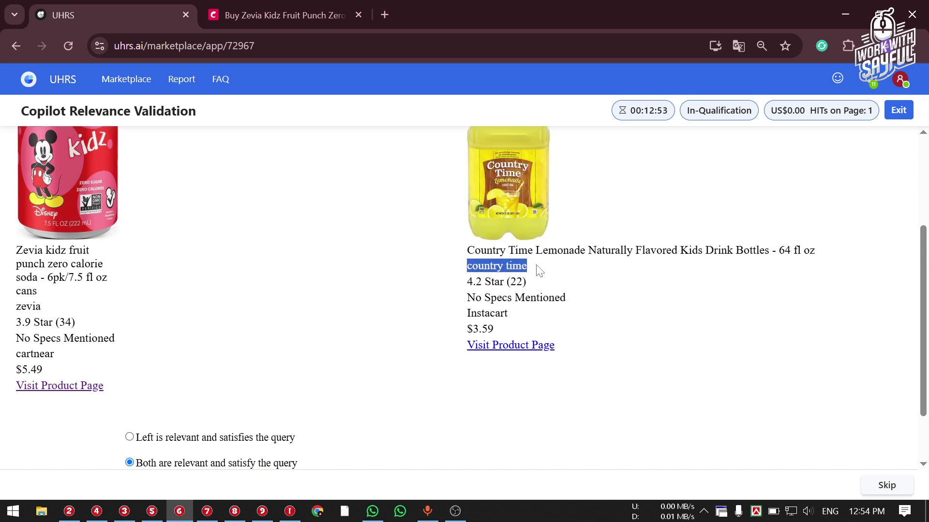
{"action": "left_click", "coordinate": [543, 272]}
{"action": "mouse_move", "coordinate": [472, 282]}
{"action": "left_mouse_down"}
{"action": "mouse_move", "coordinate": [544, 279]}
{"action": "mouse_move", "coordinate": [467, 281]}
{"action": "left_mouse_up"}
{"action": "left_click", "coordinate": [544, 279]}
{"action": "left_click", "coordinate": [468, 282]}
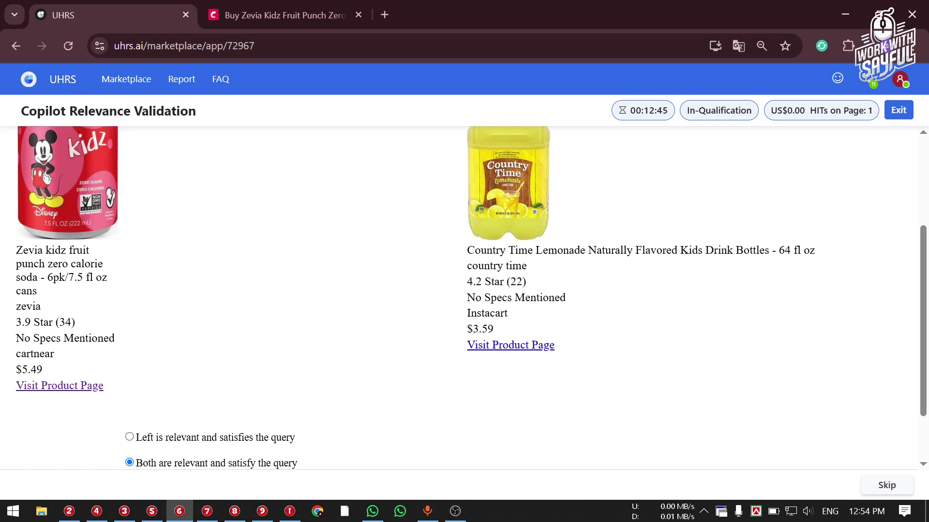
{"action": "left_click_drag", "start_coordinate": [500, 282], "coordinate": [546, 286]}
{"action": "left_click", "coordinate": [463, 279]}
{"action": "triple_click", "coordinate": [495, 282]}
{"action": "left_click", "coordinate": [496, 282]}
{"action": "left_click", "coordinate": [546, 287]}
{"action": "left_click_drag", "start_coordinate": [467, 282], "coordinate": [482, 282]}
{"action": "left_click", "coordinate": [483, 283]}
Compare the prices of the two drinks and review the Country Time details once more.
{"action": "left_click_drag", "start_coordinate": [473, 329], "coordinate": [520, 331]}
{"action": "left_click", "coordinate": [522, 330]}
{"action": "left_click_drag", "start_coordinate": [23, 369], "coordinate": [69, 370]}
{"action": "left_click_drag", "start_coordinate": [466, 246], "coordinate": [493, 331]}
{"action": "left_click", "coordinate": [494, 331]}
Select "Right is relevant and satisfies the query" and submit the judgment.
{"action": "scroll", "coordinate": [493, 332], "scroll_direction": "down", "scroll_amount": 1}
{"action": "scroll", "coordinate": [409, 333], "scroll_direction": "down", "scroll_amount": 1}
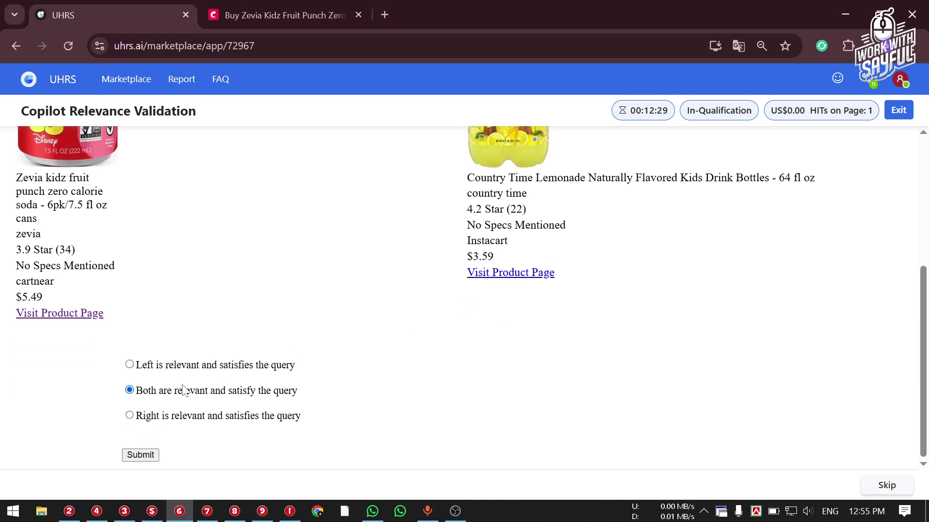
{"action": "left_click", "coordinate": [192, 420]}
{"action": "left_click_drag", "start_coordinate": [155, 416], "coordinate": [285, 408]}
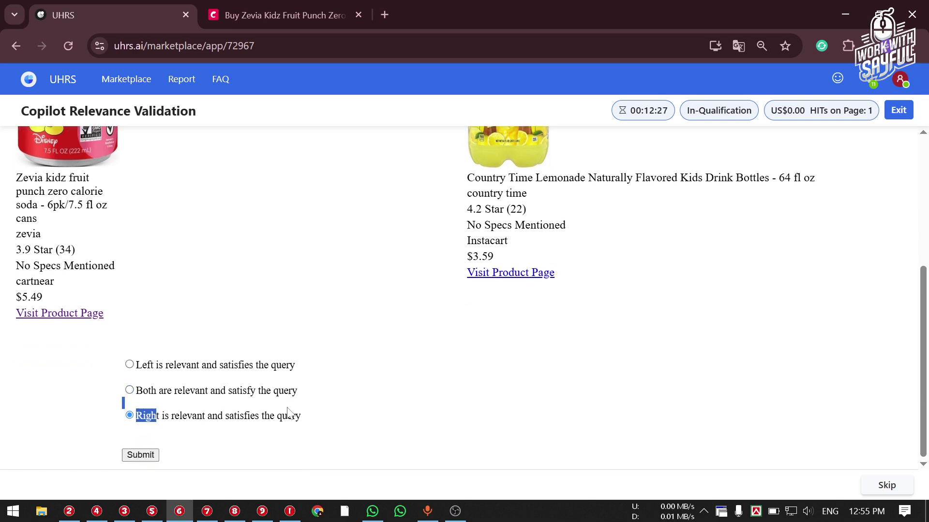
{"action": "left_click", "coordinate": [285, 409]}
{"action": "triple_click", "coordinate": [262, 421]}
{"action": "left_click", "coordinate": [387, 413]}
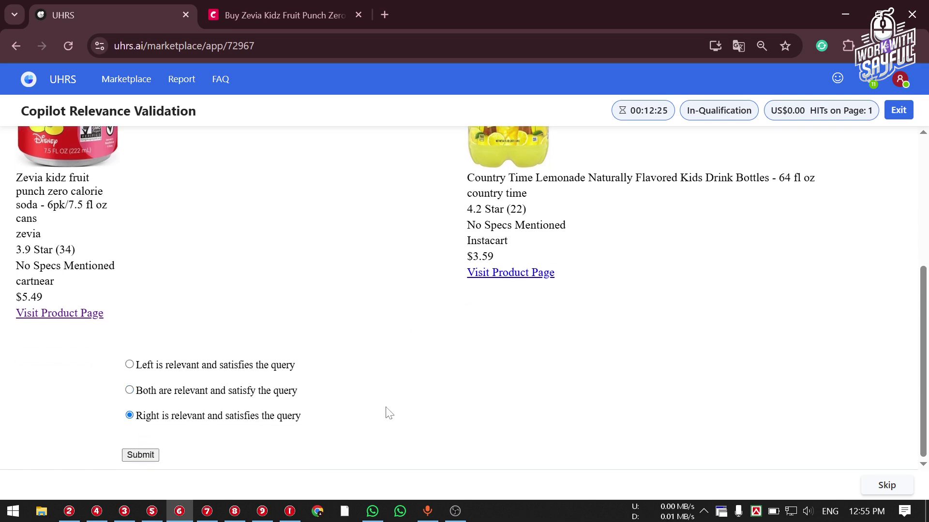
{"action": "left_click", "coordinate": [141, 456]}
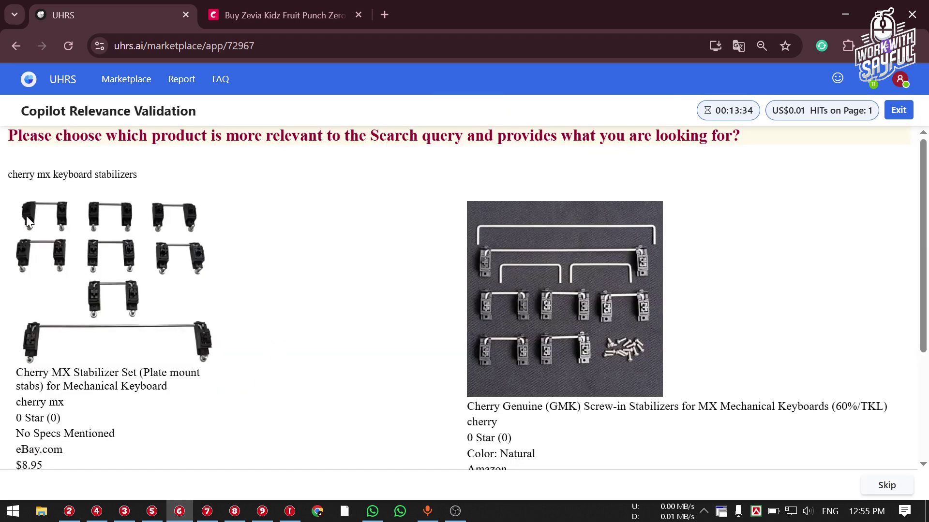
Review the "cherry mx keyboard stabilizers" task with its answer choices and close the leftover Zevia Kidz product page.
{"action": "scroll", "coordinate": [111, 243], "scroll_direction": "down", "scroll_amount": 2}
{"action": "scroll", "coordinate": [421, 254], "scroll_direction": "down", "scroll_amount": 1}
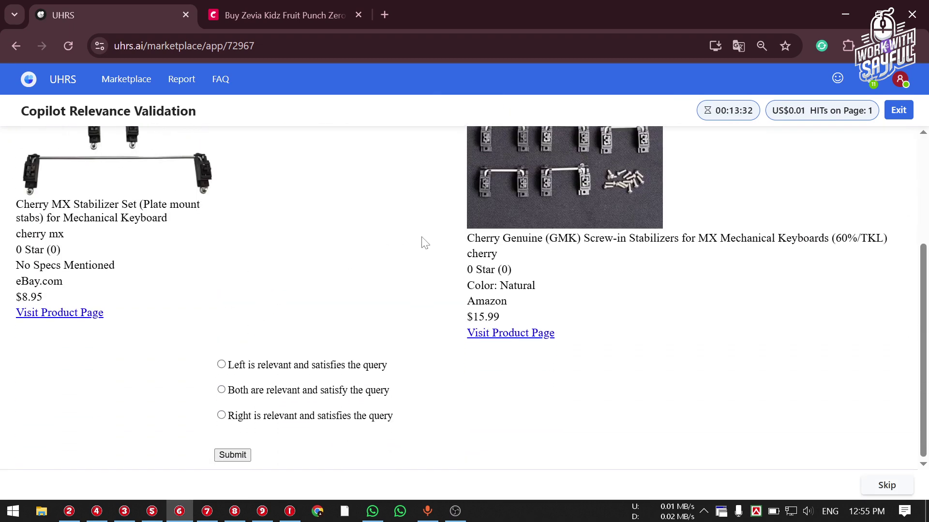
{"action": "scroll", "coordinate": [425, 243], "scroll_direction": "up", "scroll_amount": 3}
{"action": "left_click_drag", "start_coordinate": [4, 137], "coordinate": [352, 39]}
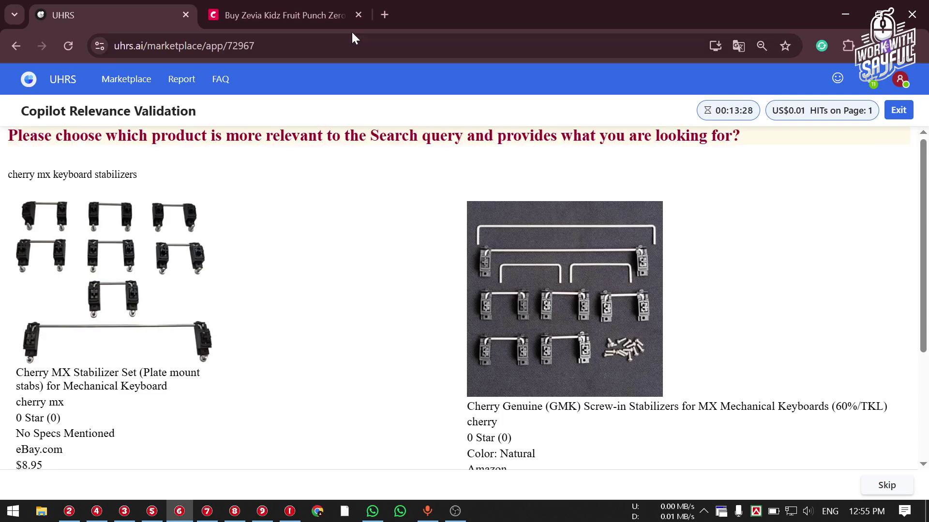
{"action": "left_click", "coordinate": [358, 15]}
Compare the title, rating, seller and price of the eBay and Amazon Cherry stabilizer listings.
{"action": "scroll", "coordinate": [55, 300], "scroll_direction": "down", "scroll_amount": 1}
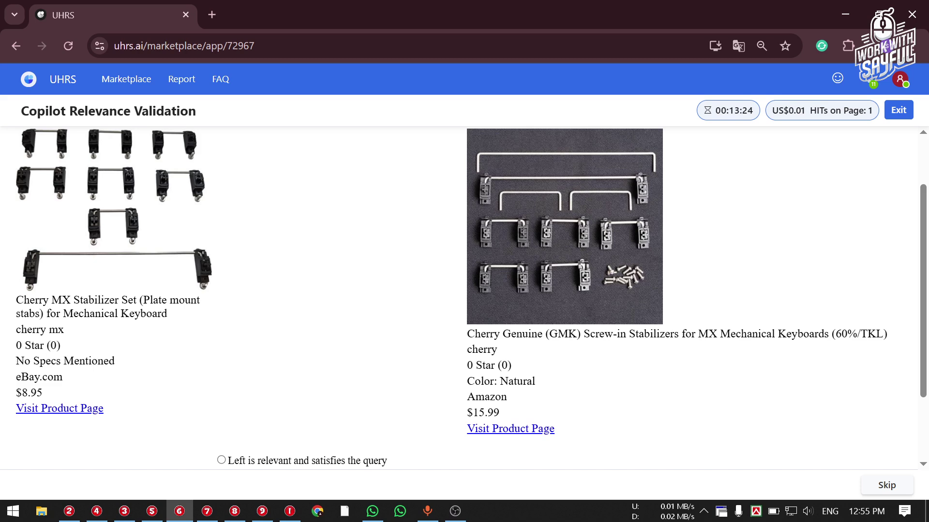
{"action": "left_click_drag", "start_coordinate": [31, 288], "coordinate": [97, 388]}
{"action": "left_click", "coordinate": [98, 387]}
{"action": "left_click_drag", "start_coordinate": [17, 332], "coordinate": [50, 346]}
{"action": "left_click", "coordinate": [50, 346]}
{"action": "left_click_drag", "start_coordinate": [15, 389], "coordinate": [56, 393]}
{"action": "left_click_drag", "start_coordinate": [442, 371], "coordinate": [548, 372]}
{"action": "left_click", "coordinate": [533, 374]}
{"action": "left_click_drag", "start_coordinate": [466, 397], "coordinate": [537, 399]}
{"action": "left_click", "coordinate": [535, 398]}
{"action": "scroll", "coordinate": [234, 417], "scroll_direction": "down", "scroll_amount": 1}
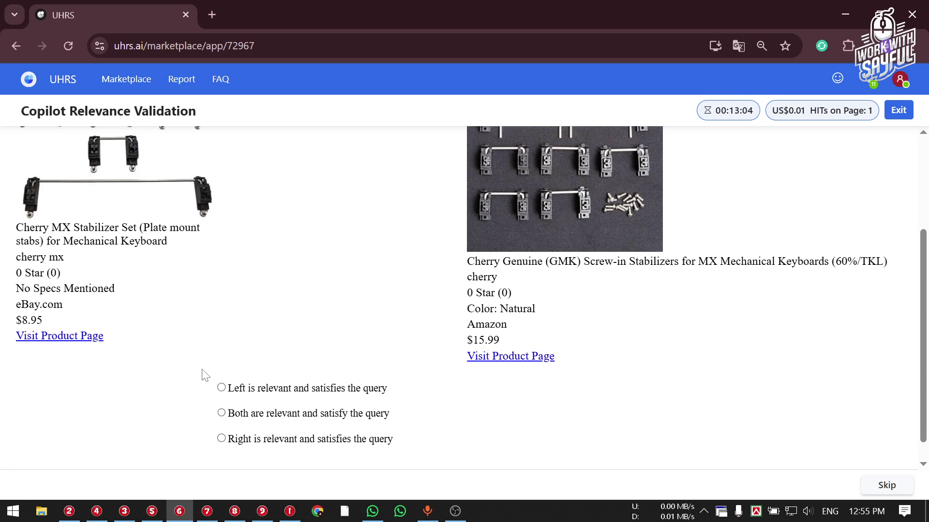
Search the web for "copilot" in a new tab and open the Microsoft Copilot site.
{"action": "left_click", "coordinate": [211, 15]}
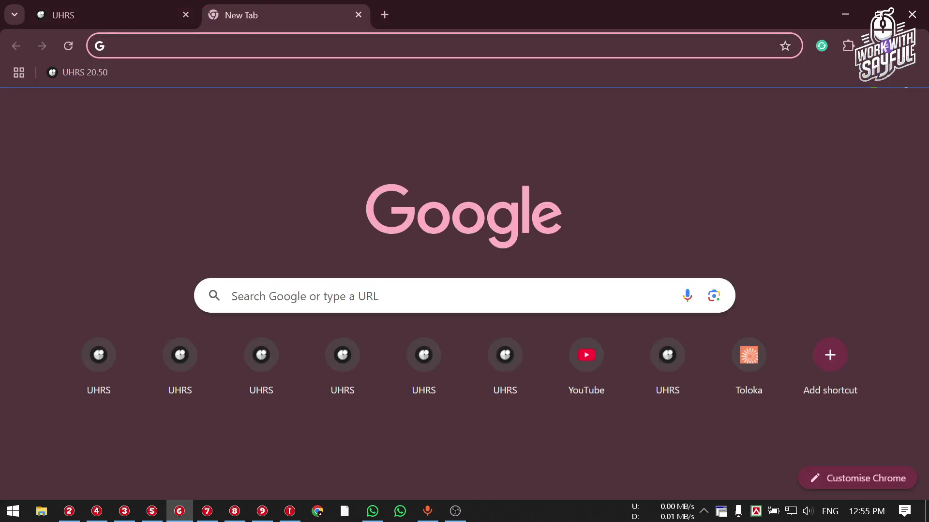
{"action": "type", "text": "copi"}
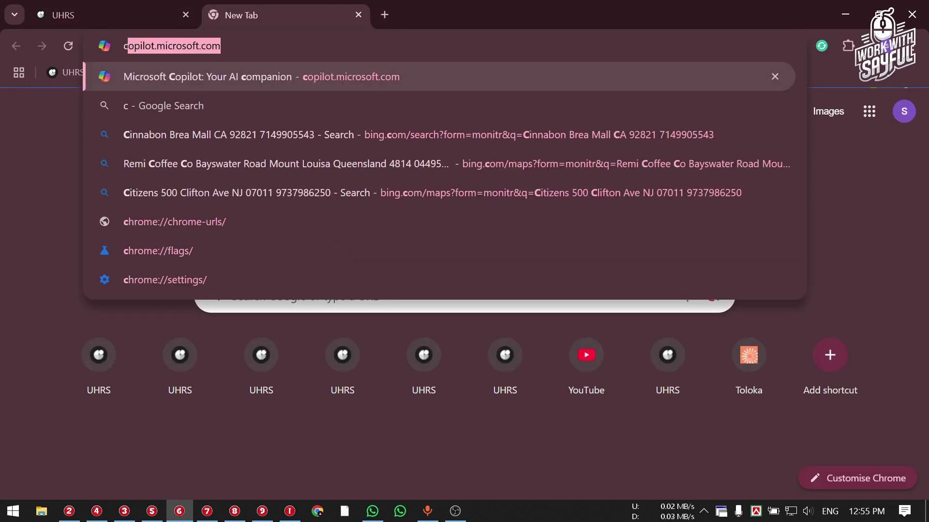
{"action": "type", "text": "lot"}
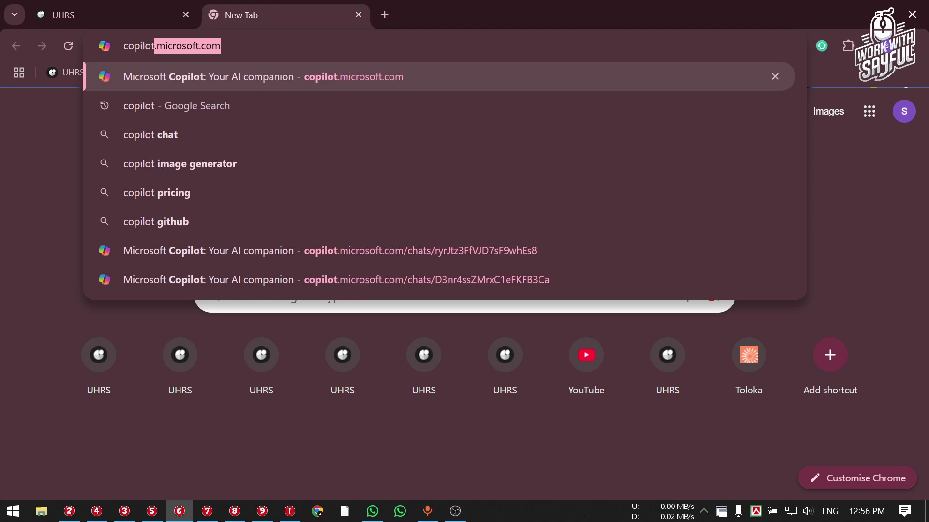
{"action": "key", "text": "Return"}
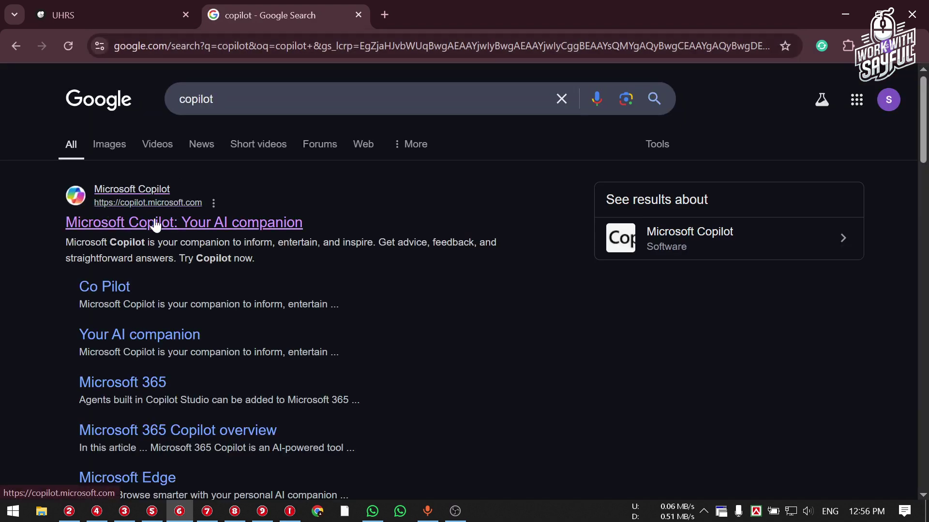
{"action": "left_click", "coordinate": [121, 19]}
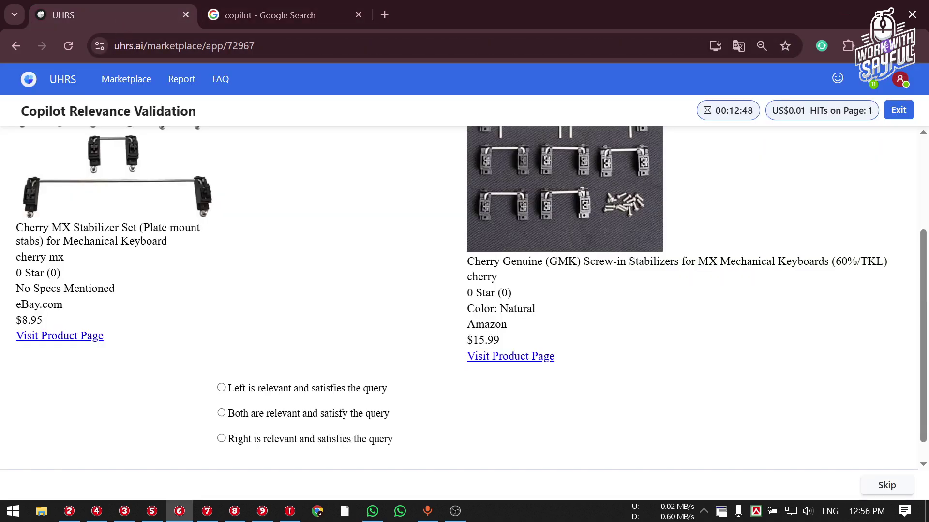
{"action": "left_click", "coordinate": [227, 11]}
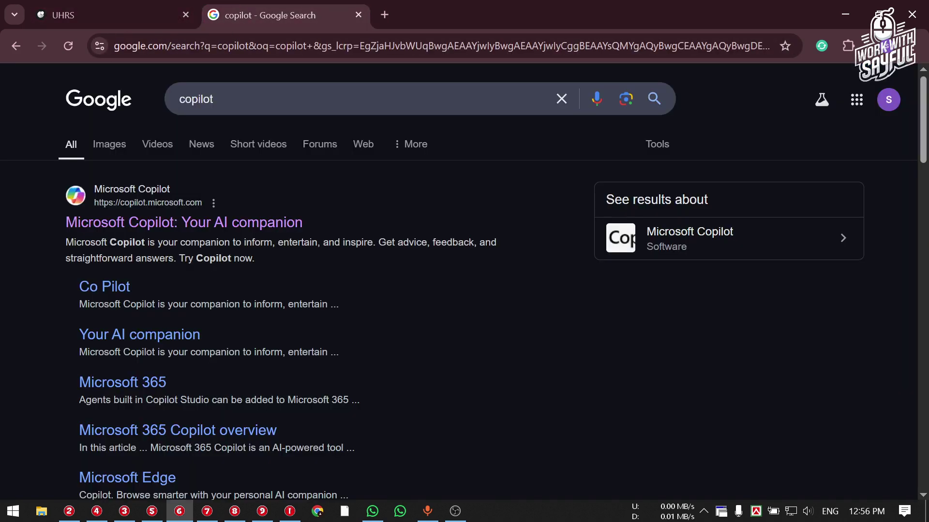
{"action": "left_click", "coordinate": [189, 224]}
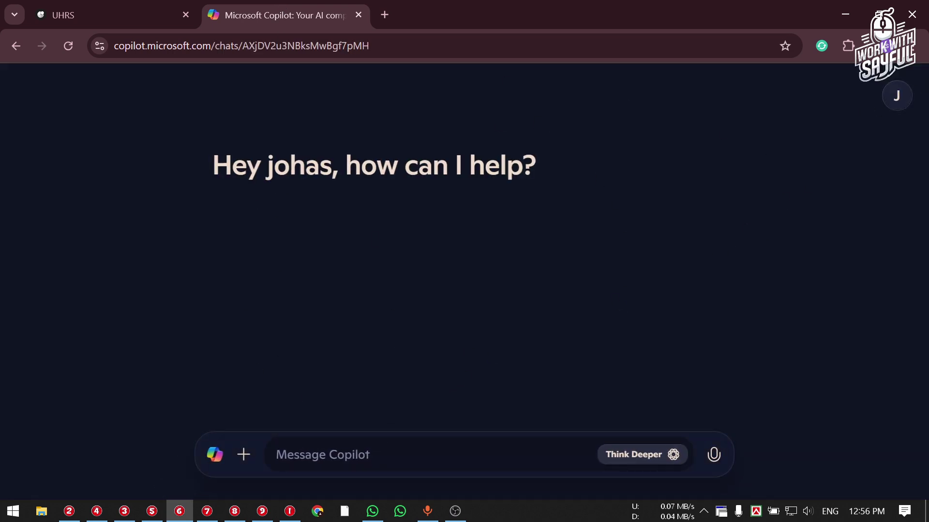
Copy the UHRS task question about which product is more relevant, send it to Copilot and read the reply.
{"action": "left_click", "coordinate": [75, 5]}
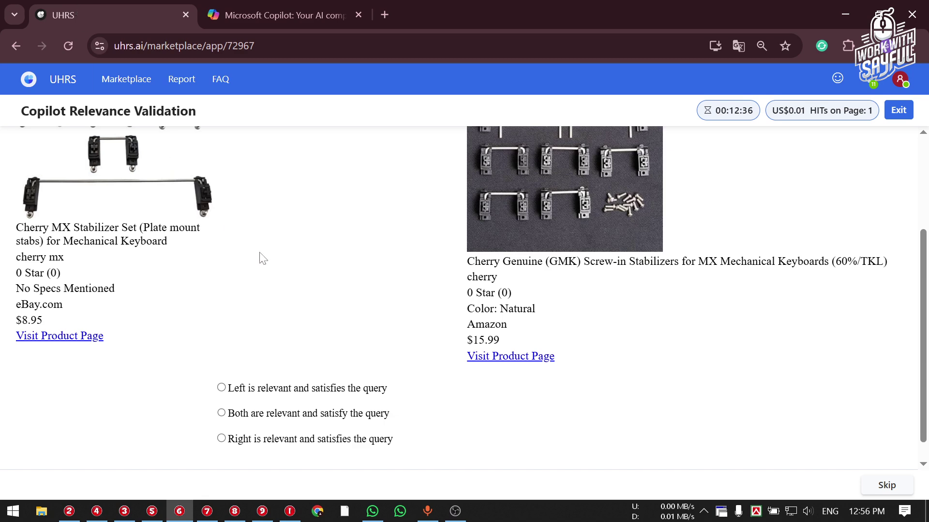
{"action": "scroll", "coordinate": [260, 257], "scroll_direction": "up", "scroll_amount": 3}
{"action": "left_click_drag", "start_coordinate": [2, 138], "coordinate": [774, 143]}
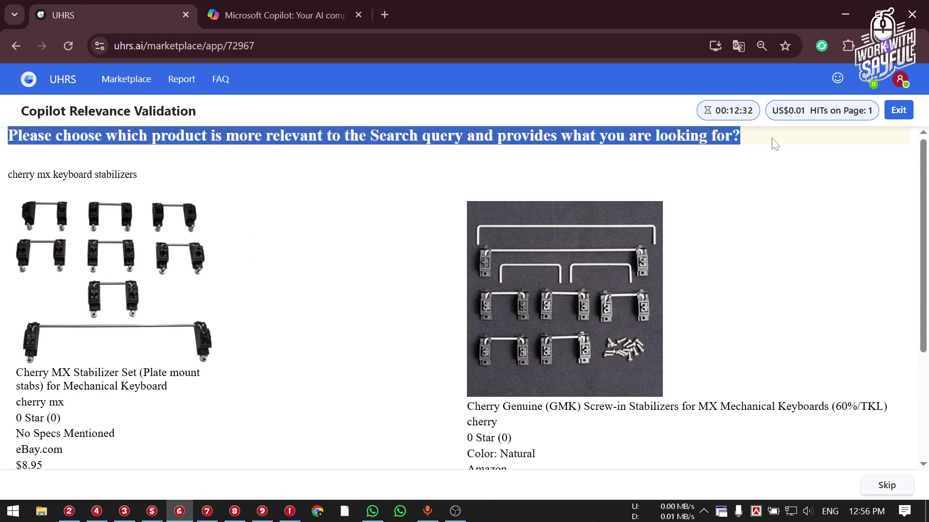
{"action": "right_click", "coordinate": [279, 136]}
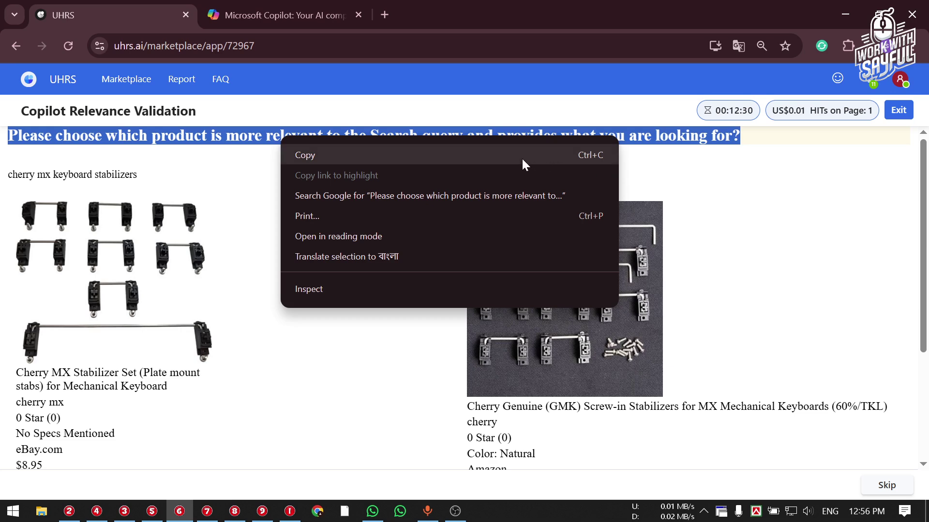
{"action": "left_click", "coordinate": [521, 157]}
{"action": "left_click", "coordinate": [438, 151]}
{"action": "left_click", "coordinate": [240, 12]}
{"action": "right_click", "coordinate": [315, 454]}
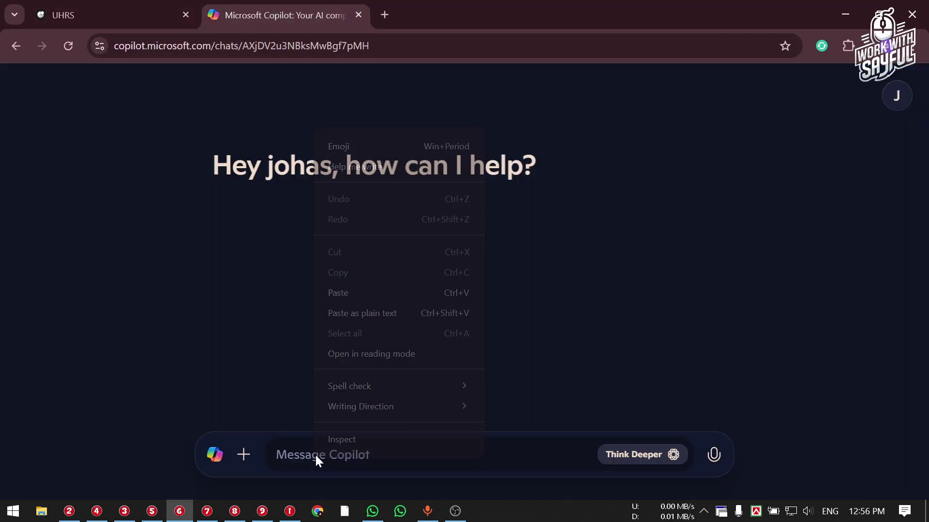
{"action": "left_click", "coordinate": [360, 294]}
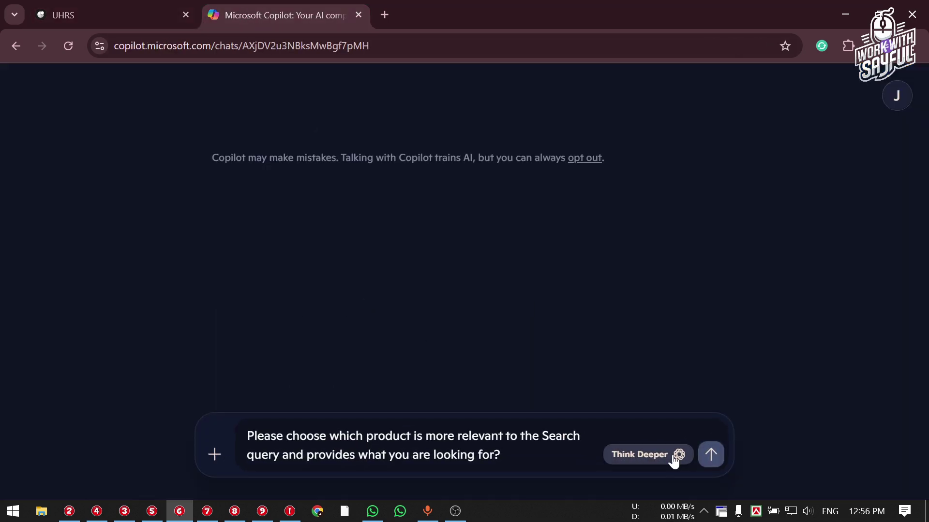
{"action": "left_click", "coordinate": [710, 455]}
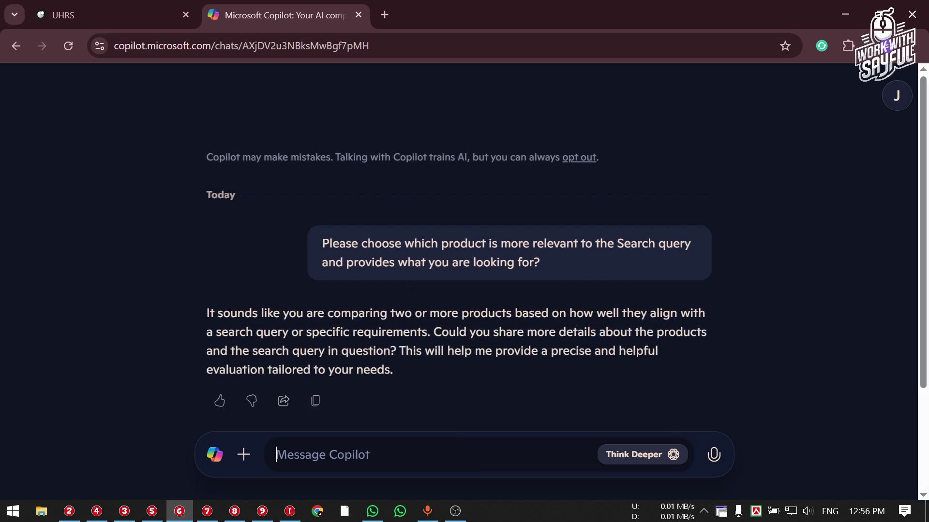
{"action": "left_click_drag", "start_coordinate": [388, 262], "coordinate": [494, 269]}
{"action": "left_click", "coordinate": [492, 271]}
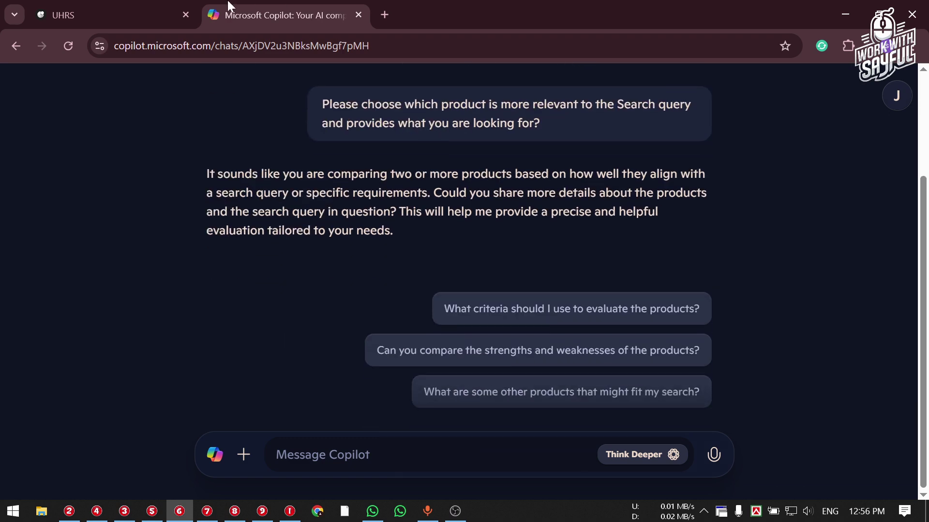
Copy the eBay Cherry MX Stabilizer Set details, from title to "Visit Product Page", into a new Copilot message, ending with a colon.
{"action": "left_click", "coordinate": [97, 15]}
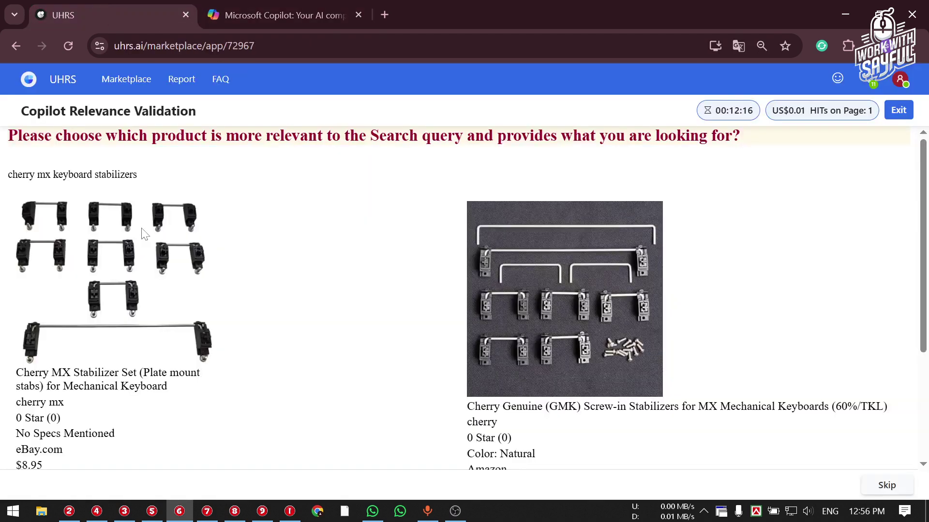
{"action": "scroll", "coordinate": [145, 231], "scroll_direction": "down", "scroll_amount": 2}
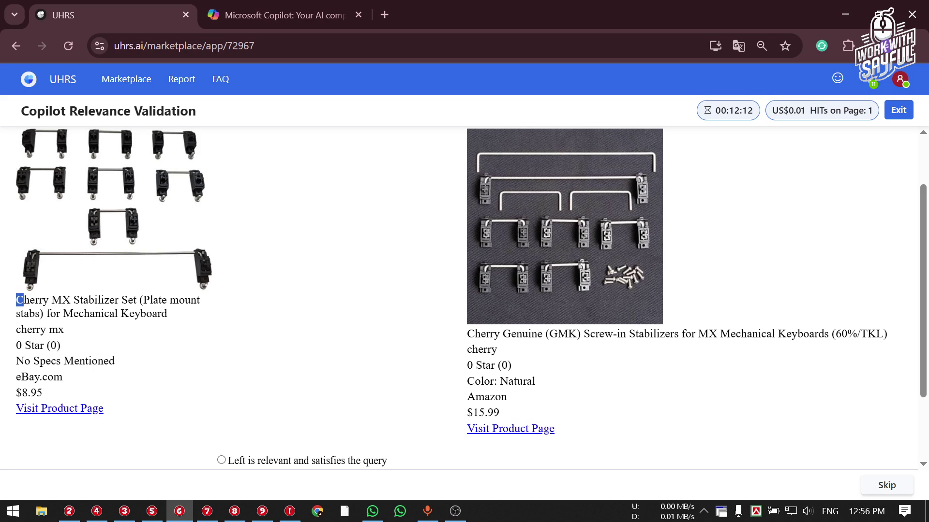
{"action": "left_click_drag", "start_coordinate": [17, 300], "coordinate": [103, 394]}
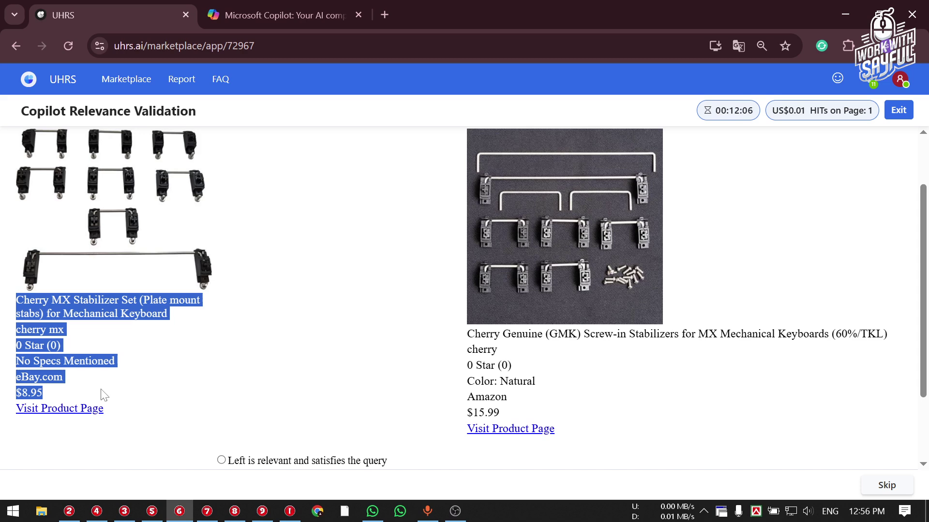
{"action": "left_click", "coordinate": [54, 345]}
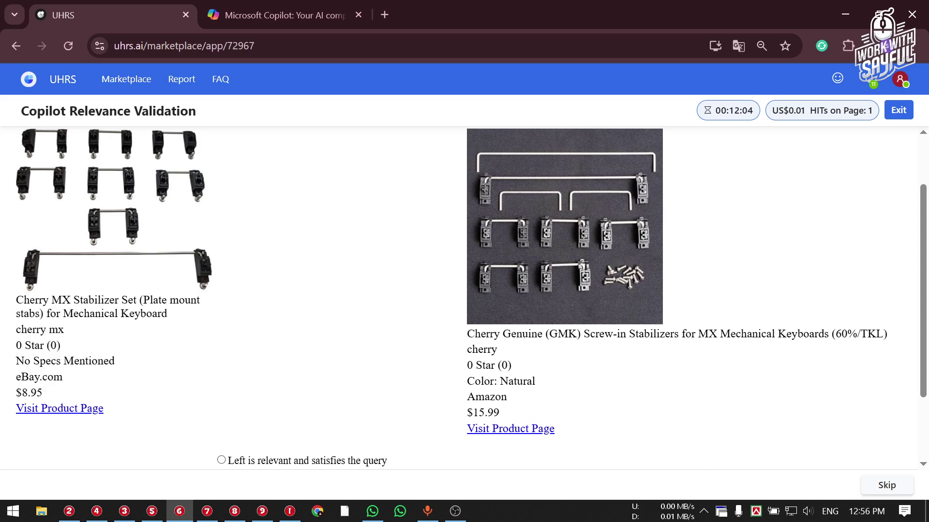
{"action": "left_click_drag", "start_coordinate": [16, 301], "coordinate": [127, 412]}
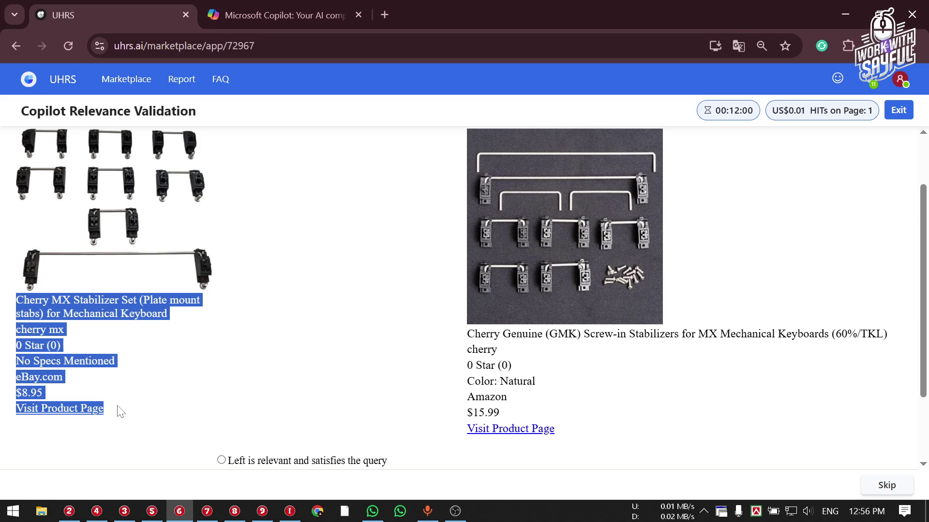
{"action": "right_click", "coordinate": [31, 360]}
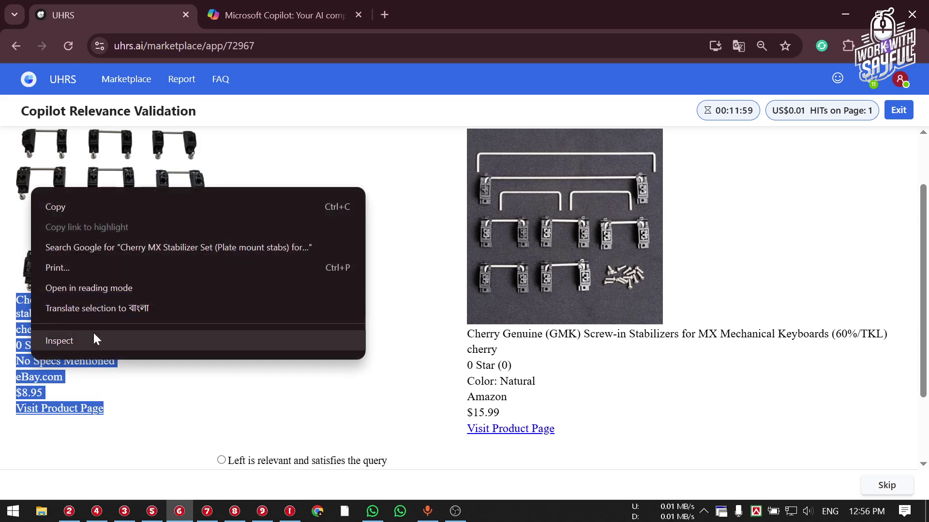
{"action": "left_click", "coordinate": [123, 212]}
{"action": "left_click", "coordinate": [318, 1]}
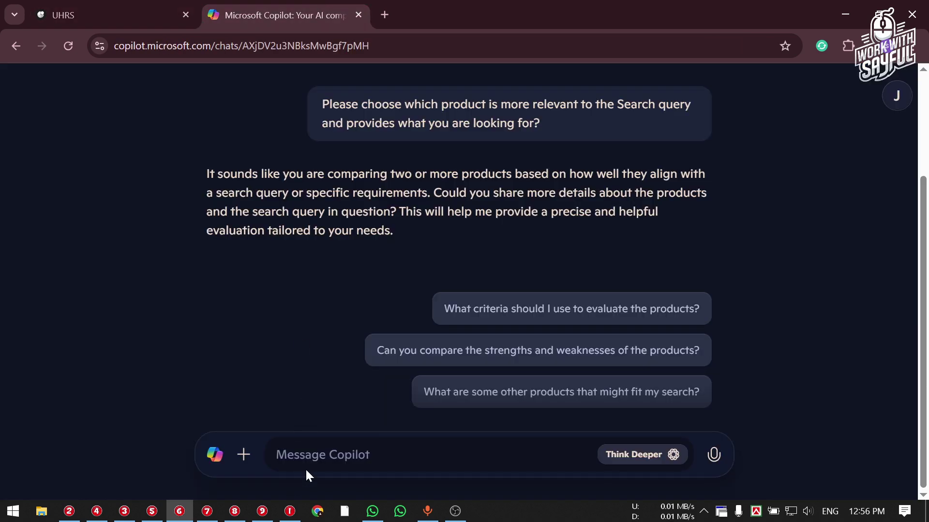
{"action": "right_click", "coordinate": [312, 452]}
{"action": "left_click", "coordinate": [390, 283]}
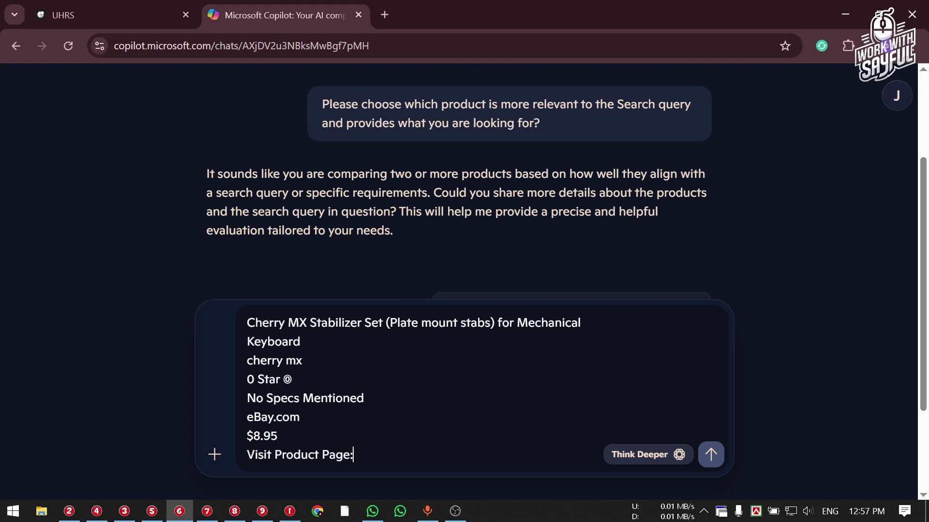
Copy the eBay listing's product page link from UHRS and paste it after "Visit Product Page:" in the Copilot message.
{"action": "left_click", "coordinate": [80, 3]}
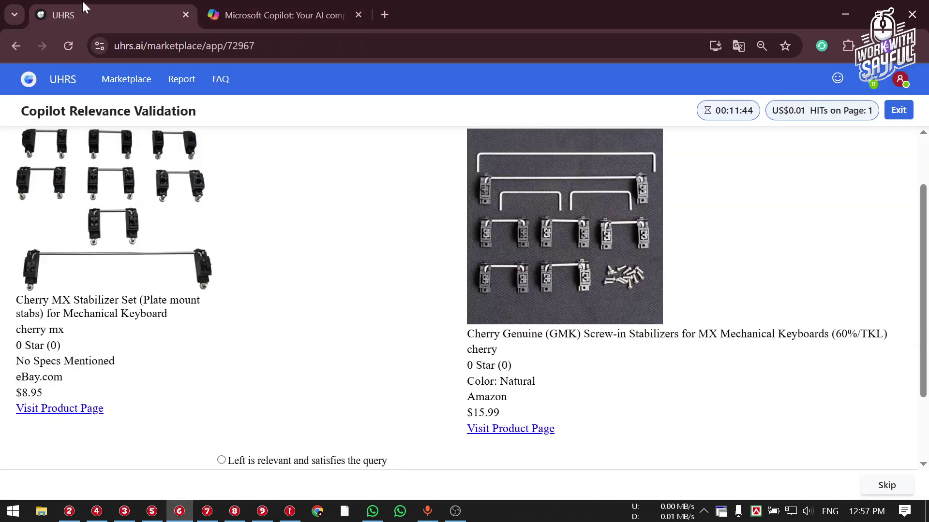
{"action": "scroll", "coordinate": [97, 384], "scroll_direction": "down", "scroll_amount": 2}
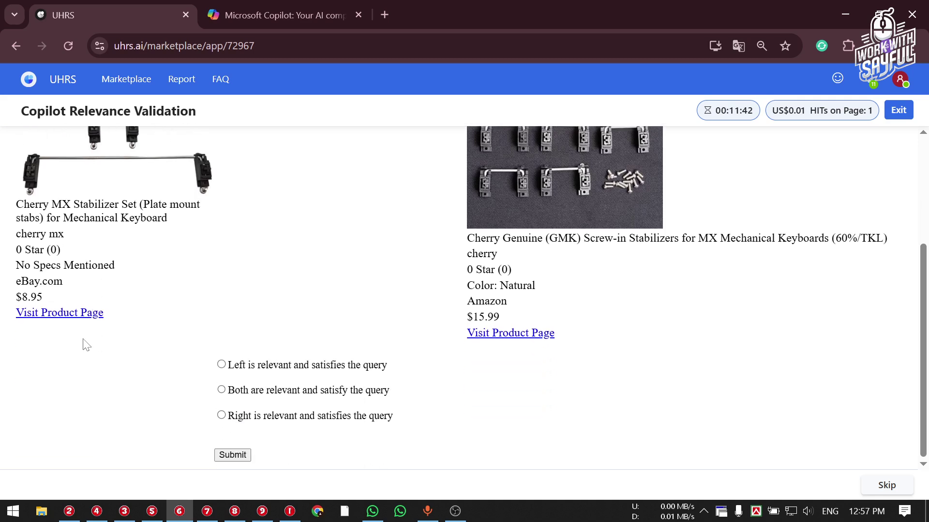
{"action": "right_click", "coordinate": [56, 313]}
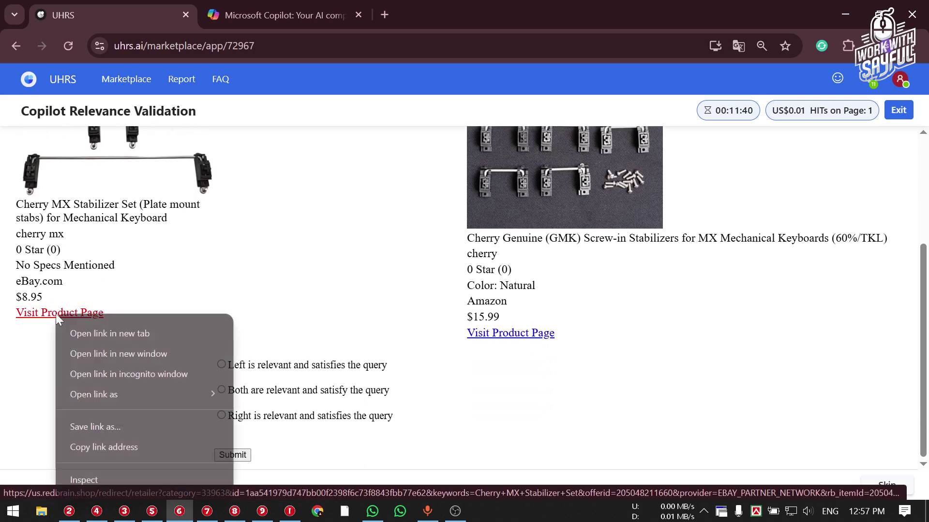
{"action": "left_click", "coordinate": [141, 447]}
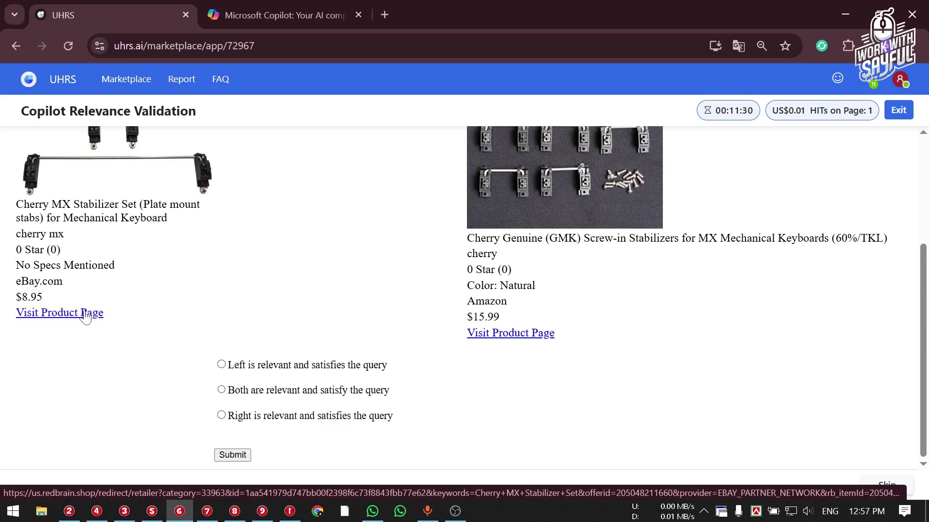
{"action": "right_click", "coordinate": [84, 315]}
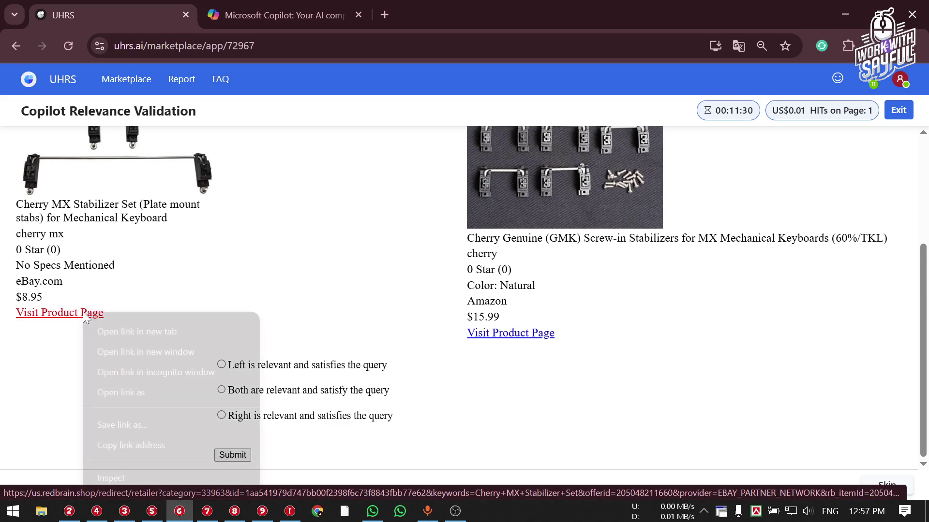
{"action": "left_click", "coordinate": [118, 445]}
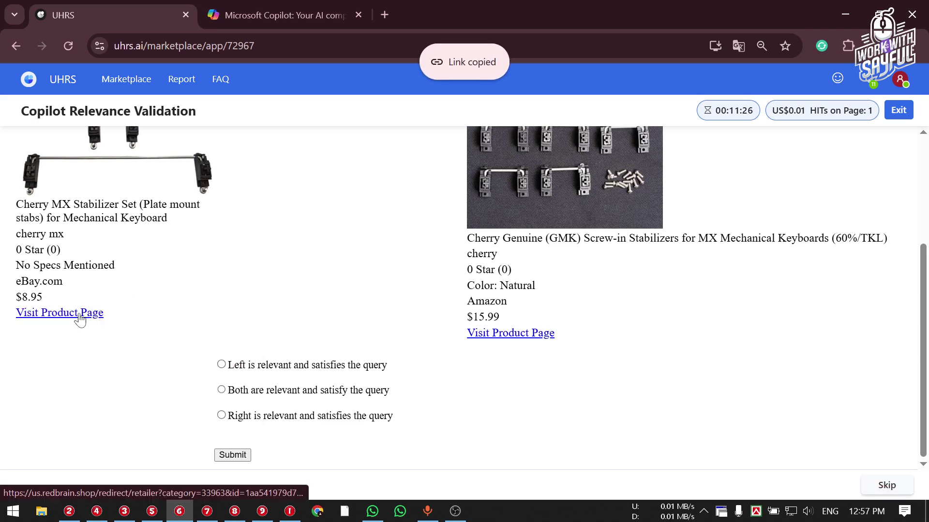
{"action": "left_click", "coordinate": [313, 7]}
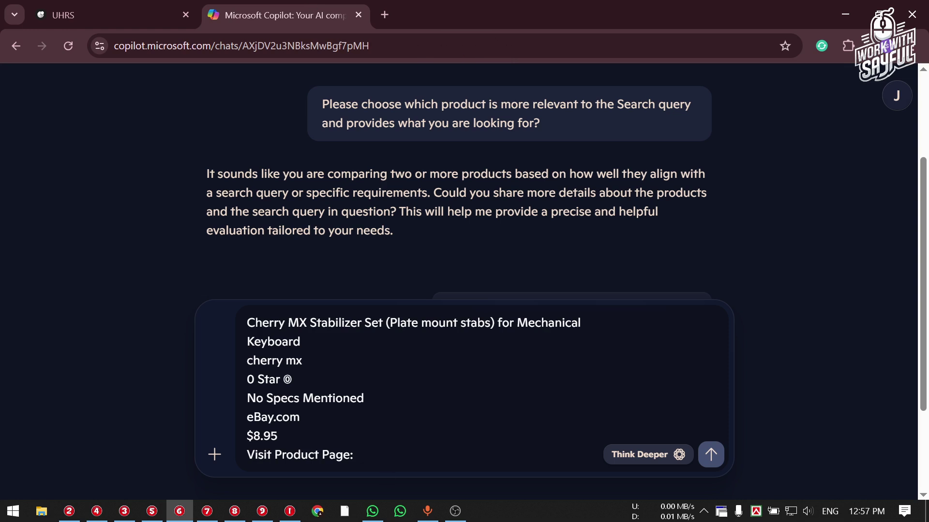
{"action": "right_click", "coordinate": [370, 445]}
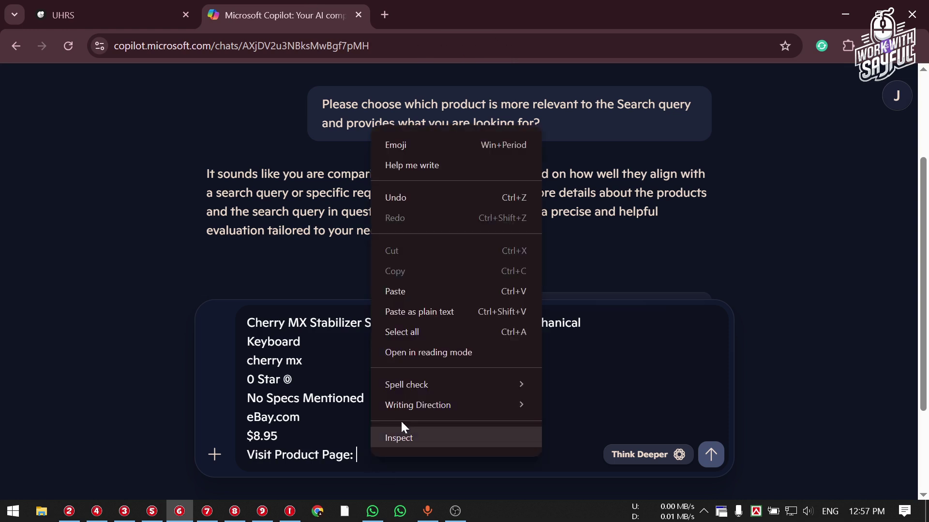
{"action": "left_click", "coordinate": [447, 290]}
{"action": "scroll", "coordinate": [416, 353], "scroll_direction": "up", "scroll_amount": 3}
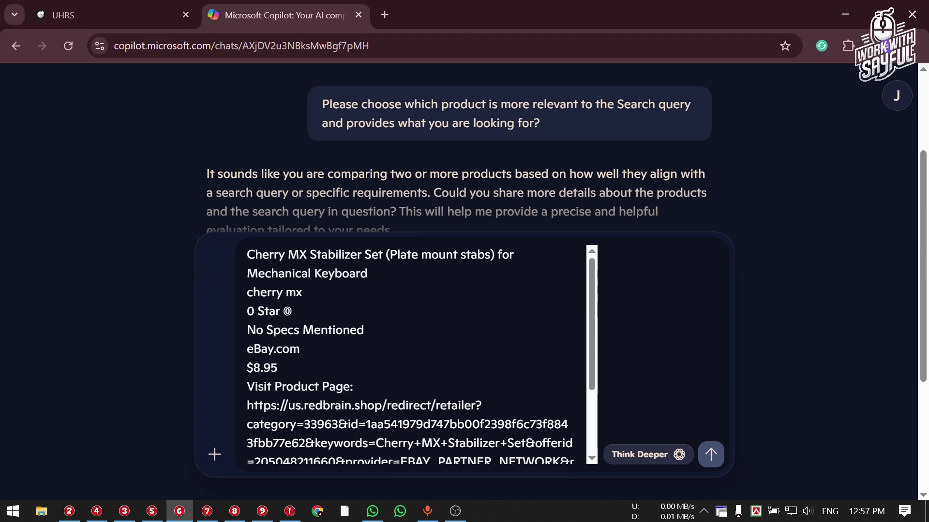
Send the eBay listing message to Copilot, then copy the Amazon Cherry Genuine (GMK) Screw-in Stabilizers details from UHRS into a new Copilot message.
{"action": "left_click", "coordinate": [711, 455]}
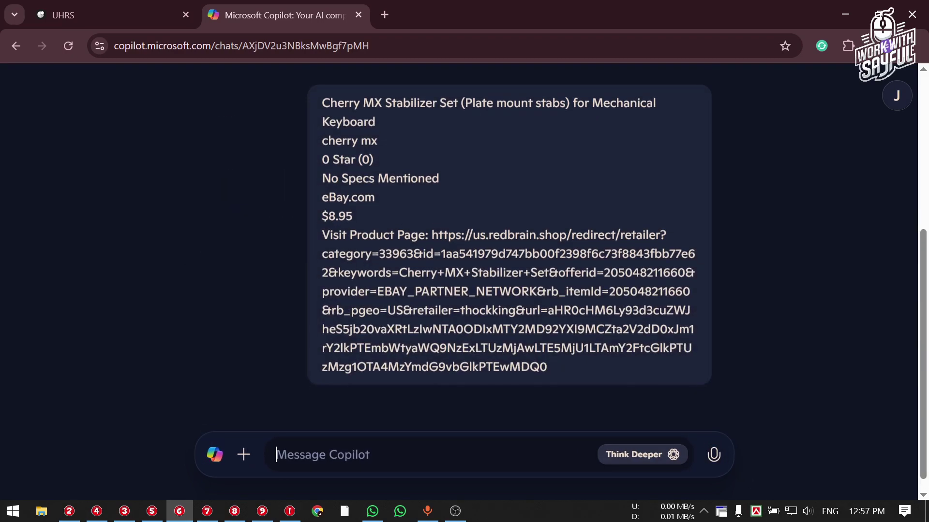
{"action": "left_click", "coordinate": [192, 9]}
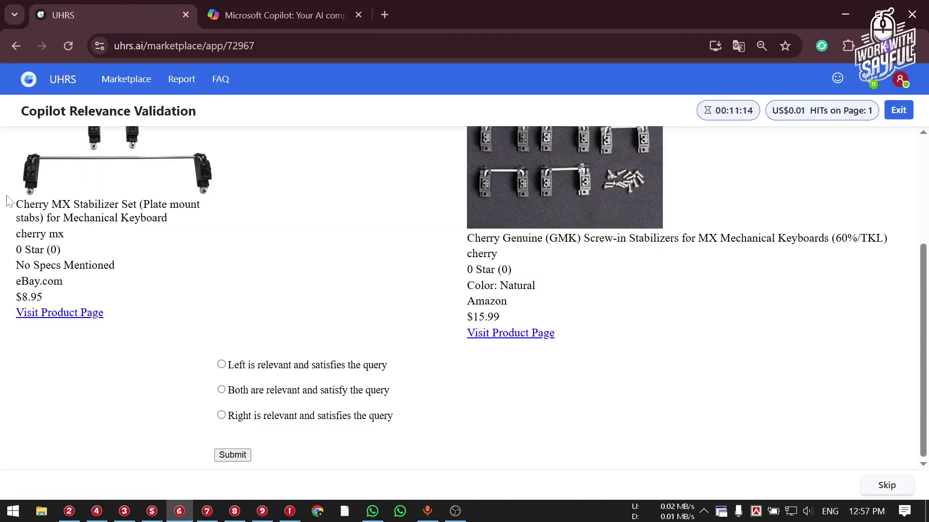
{"action": "left_click_drag", "start_coordinate": [7, 198], "coordinate": [123, 317]}
{"action": "left_click", "coordinate": [163, 290]}
{"action": "left_click_drag", "start_coordinate": [466, 238], "coordinate": [561, 334]}
{"action": "left_click", "coordinate": [469, 238]}
{"action": "right_click", "coordinate": [516, 274]}
{"action": "left_click", "coordinate": [547, 292]}
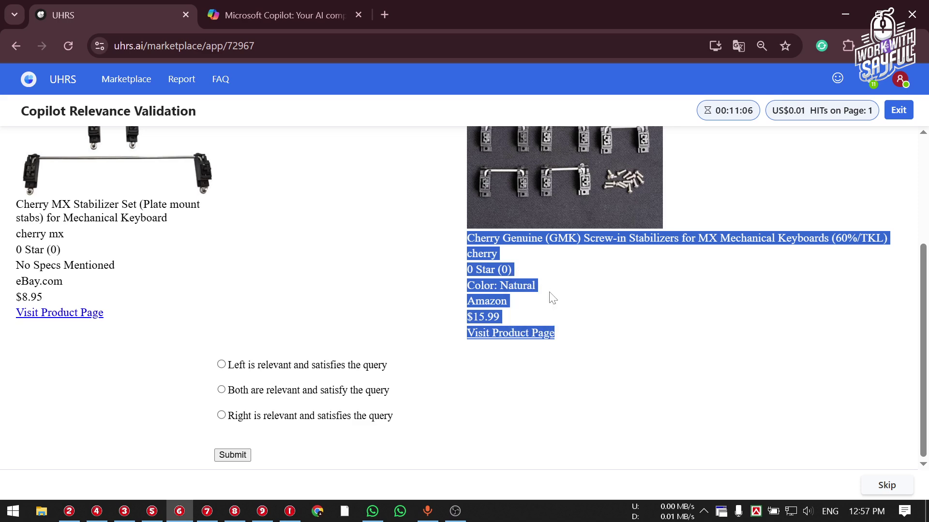
{"action": "left_click", "coordinate": [492, 282]}
{"action": "left_click", "coordinate": [338, 7]}
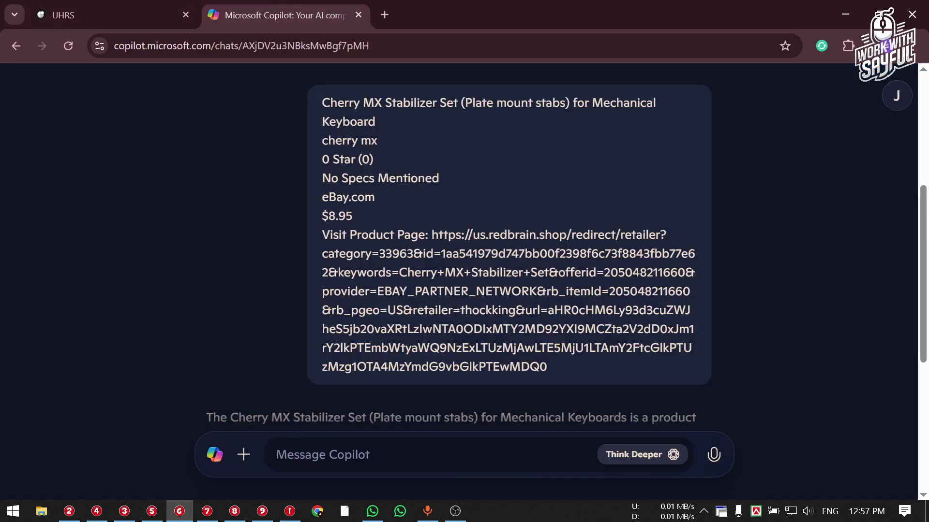
{"action": "right_click", "coordinate": [312, 452]}
{"action": "left_click", "coordinate": [369, 280]}
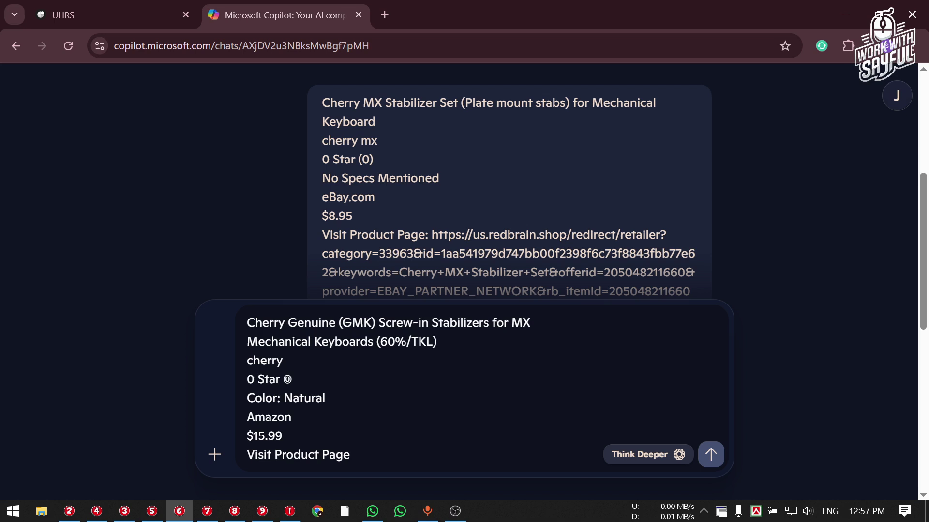
Add the Amazon listing's product page link from UHRS after "Visit Product Page:" in the Copilot message and send it.
{"action": "left_click", "coordinate": [127, 2]}
{"action": "right_click", "coordinate": [529, 335]}
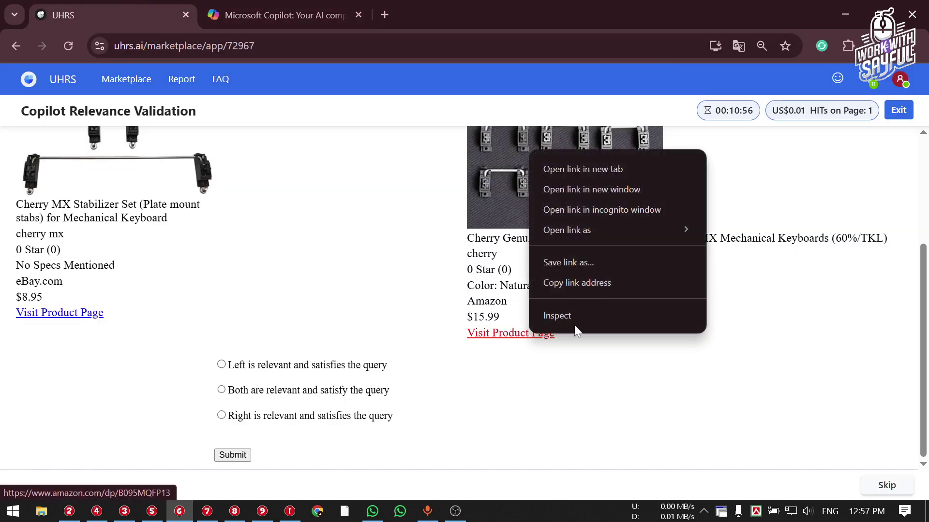
{"action": "left_click", "coordinate": [587, 284]}
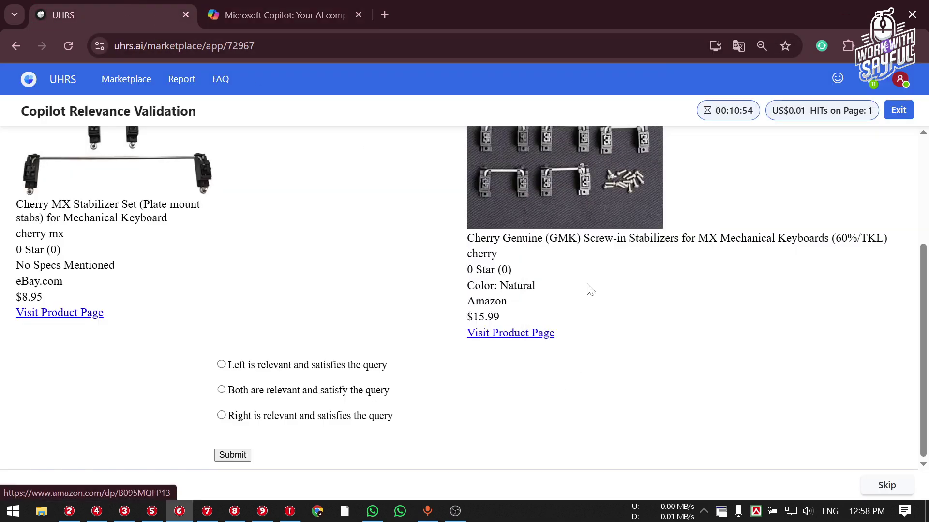
{"action": "left_click", "coordinate": [316, 4]}
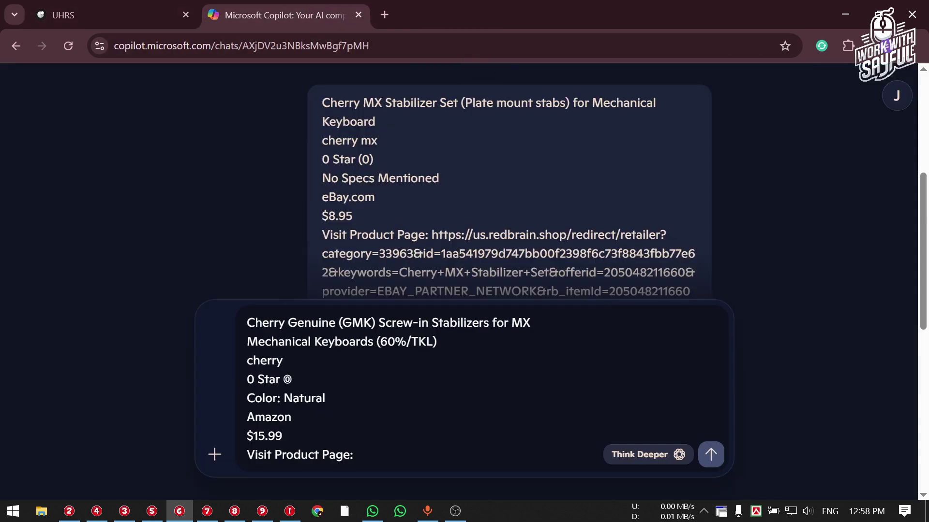
{"action": "key", "text": "ctrl+v"}
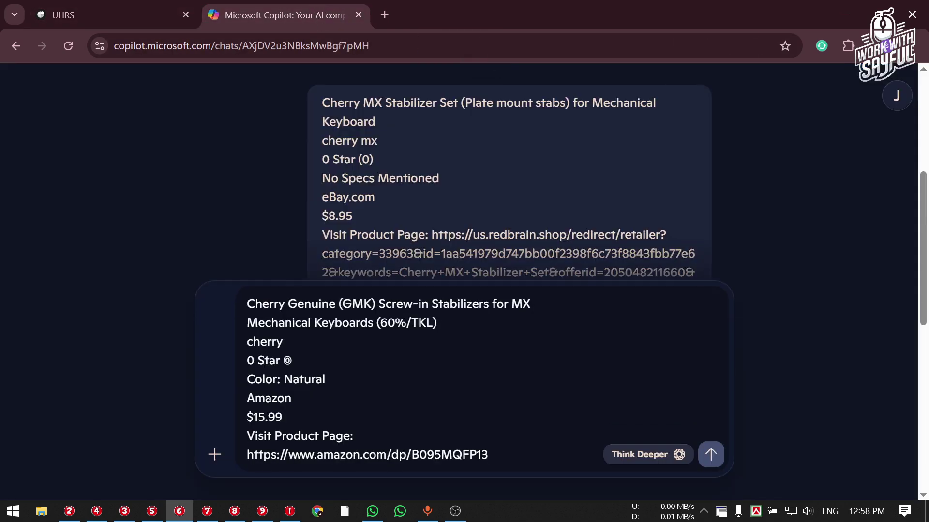
{"action": "key", "text": "Return"}
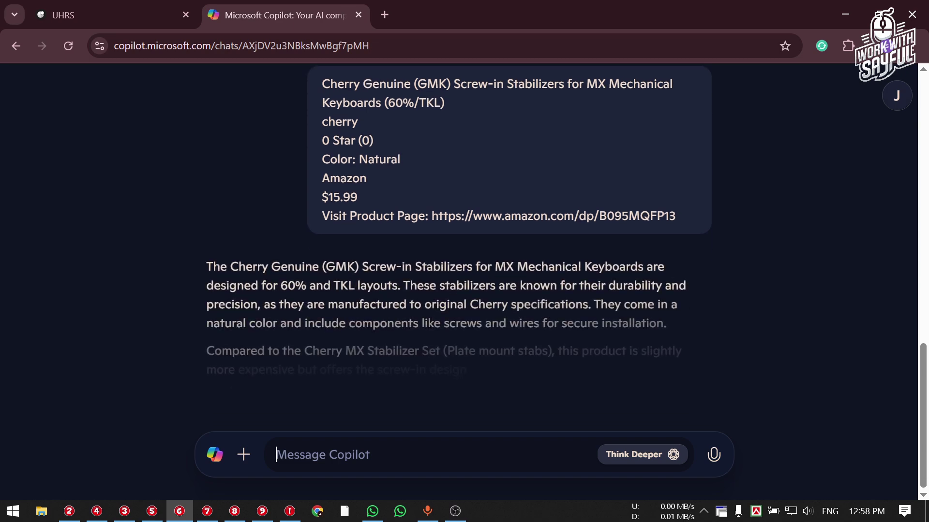
Copy the three answer options (Left, Both, Right is relevant) from the UHRS task and send them to Copilot.
{"action": "left_click", "coordinate": [58, 7]}
{"action": "left_click_drag", "start_coordinate": [29, 217], "coordinate": [184, 266]}
{"action": "left_click", "coordinate": [213, 269]}
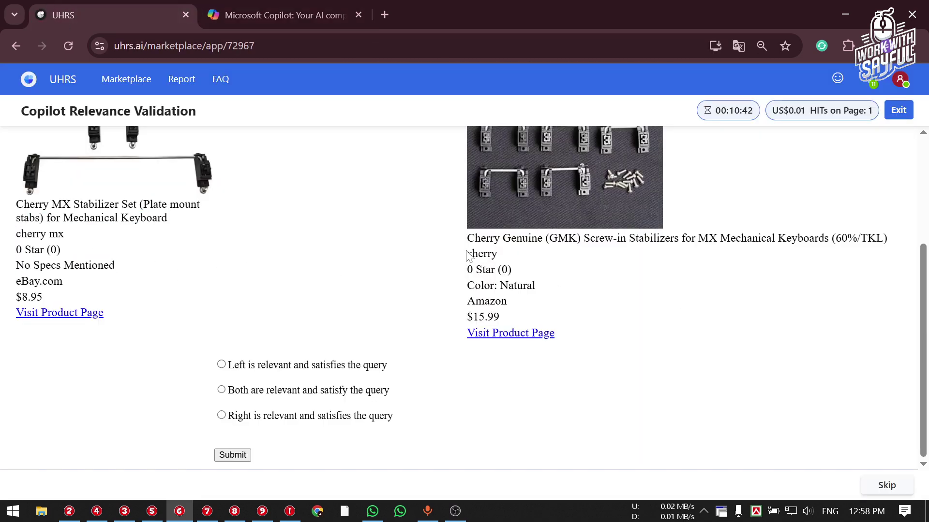
{"action": "left_click_drag", "start_coordinate": [467, 256], "coordinate": [630, 285]}
{"action": "left_click", "coordinate": [333, 301]}
{"action": "left_click_drag", "start_coordinate": [202, 362], "coordinate": [424, 416]}
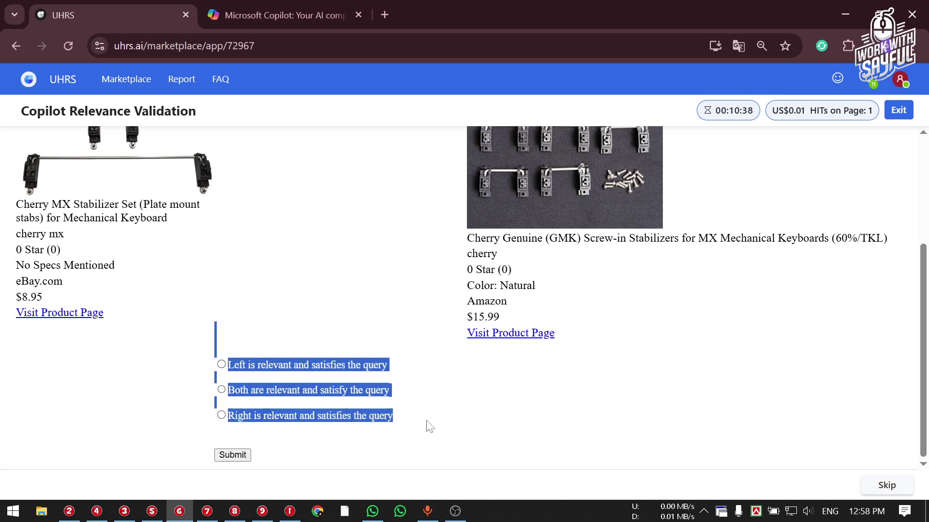
{"action": "right_click", "coordinate": [340, 405]}
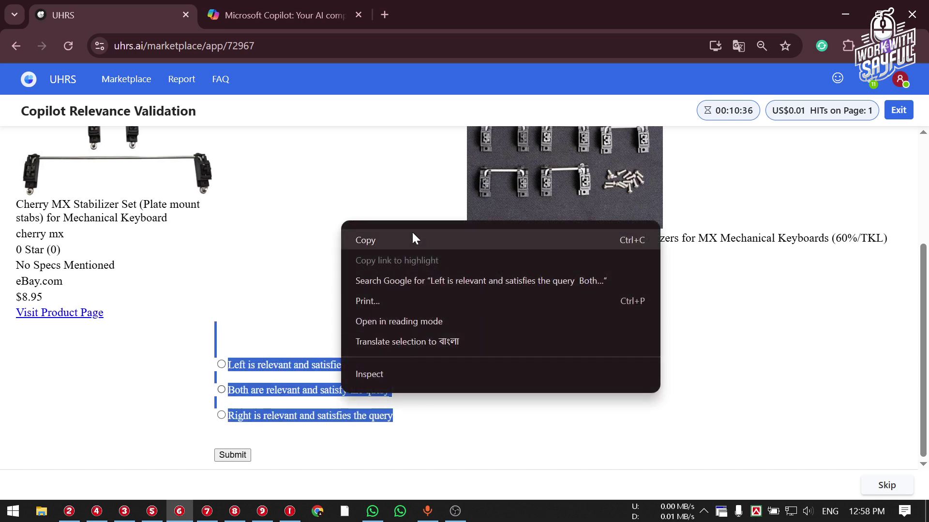
{"action": "left_click", "coordinate": [412, 236]}
{"action": "left_click", "coordinate": [321, 225]}
{"action": "left_click", "coordinate": [280, 15]}
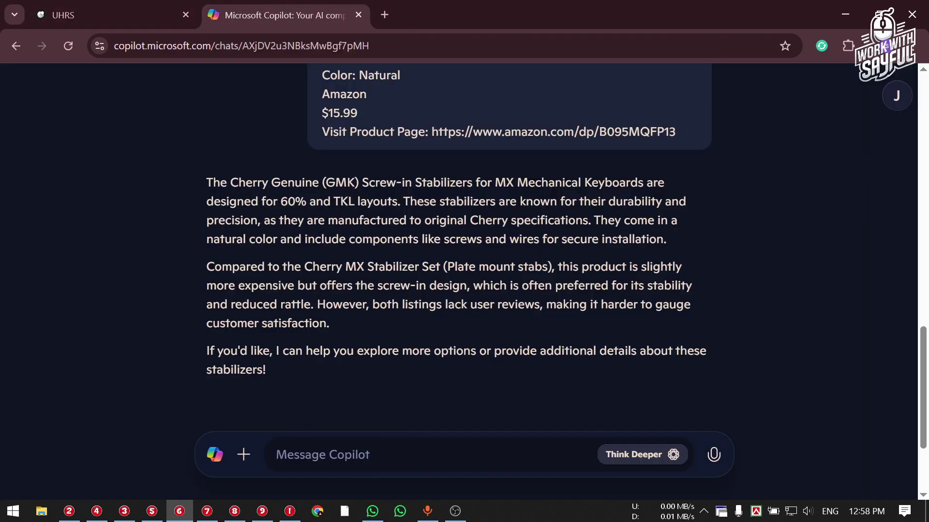
{"action": "key", "text": "ctrl+v"}
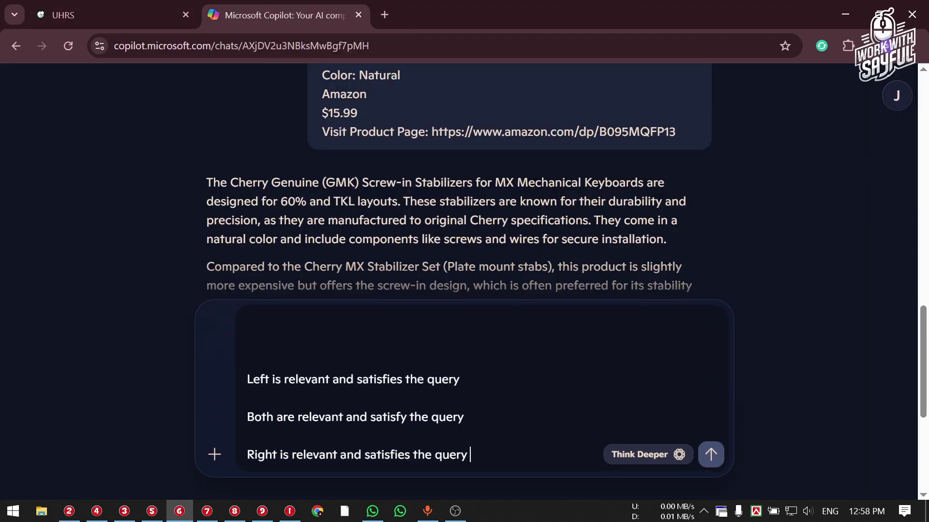
{"action": "key", "text": "Return"}
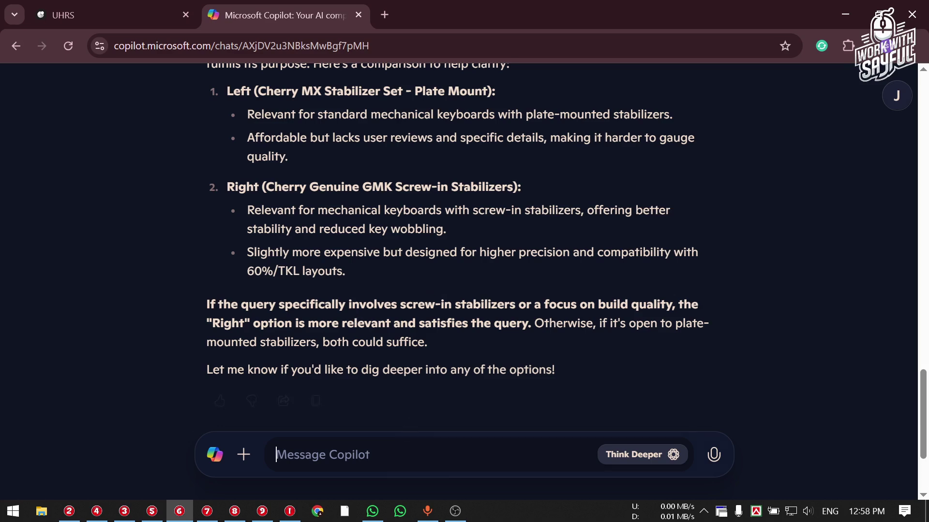
Read Copilot's conclusion on the answer options and send the follow-up "Please provide currect ans?".
{"action": "left_click_drag", "start_coordinate": [216, 305], "coordinate": [408, 324]}
{"action": "triple_click", "coordinate": [438, 325]}
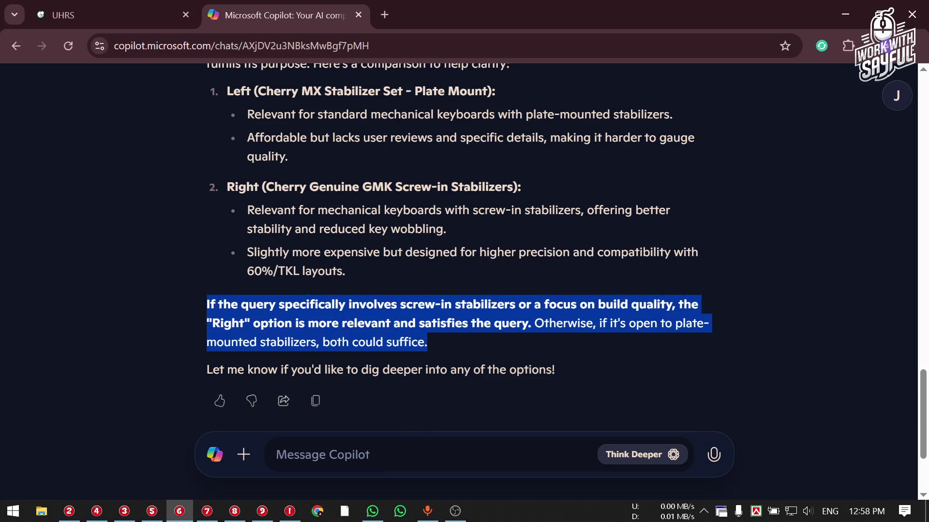
{"action": "triple_click", "coordinate": [438, 325]}
{"action": "left_click", "coordinate": [439, 327]}
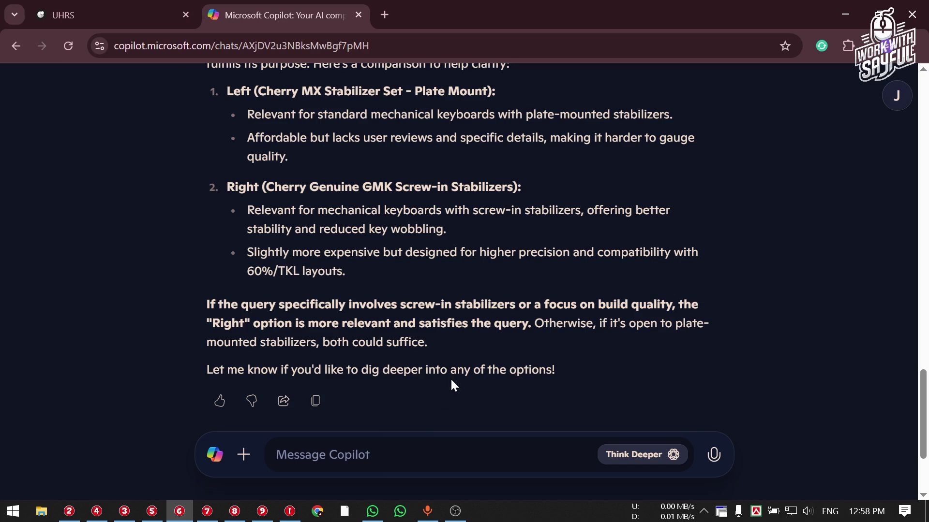
{"action": "left_click", "coordinate": [411, 455]}
{"action": "type", "text": "Please provi"}
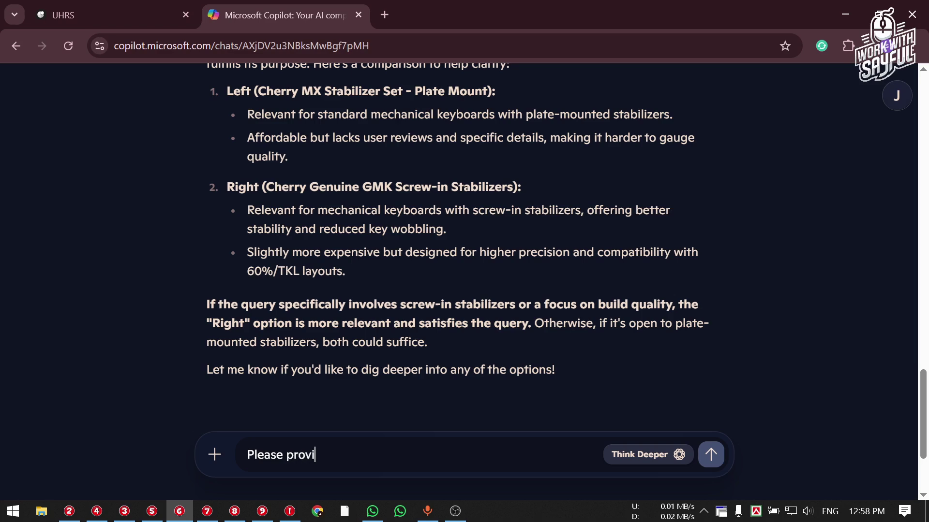
{"action": "type", "text": "de currect ans?"}
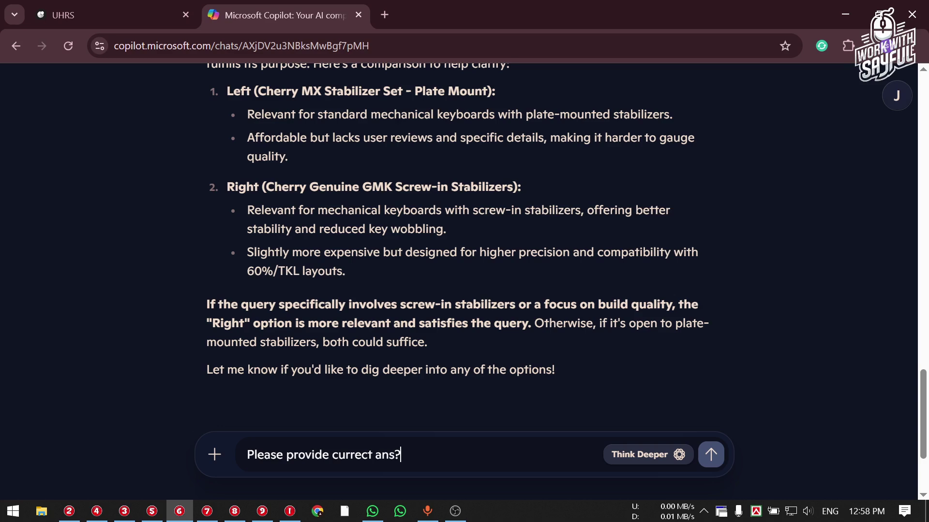
{"action": "key", "text": "Return"}
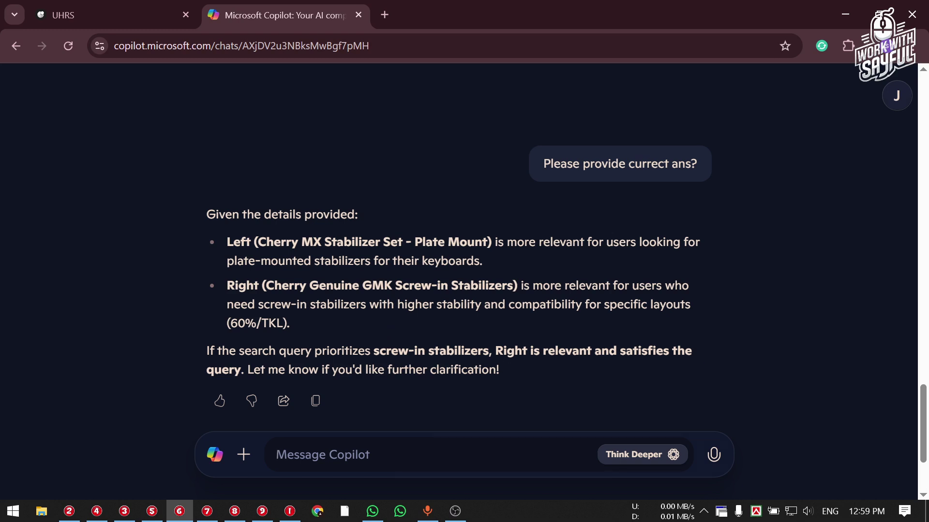
Read the final recommendation in Copilot's reply and compare it with the answer options in the UHRS task.
{"action": "left_click_drag", "start_coordinate": [241, 370], "coordinate": [495, 351]}
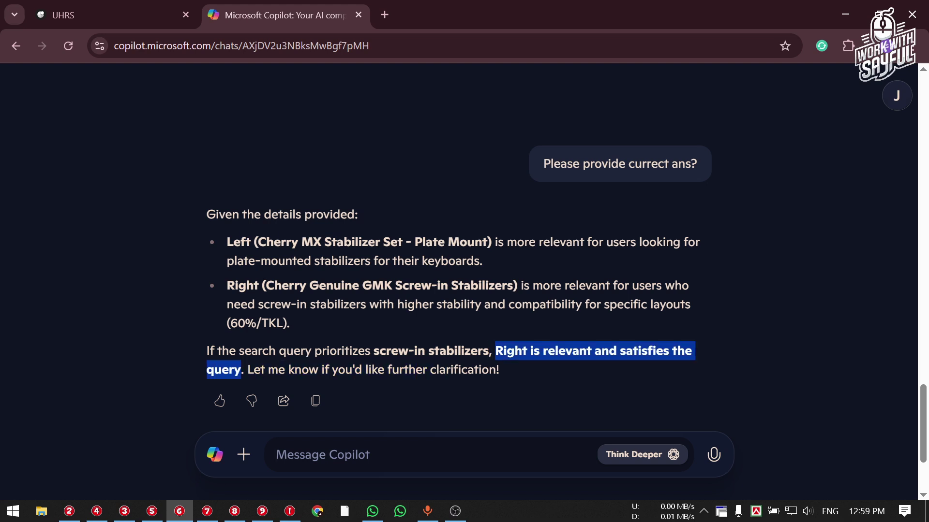
{"action": "left_click", "coordinate": [495, 351]}
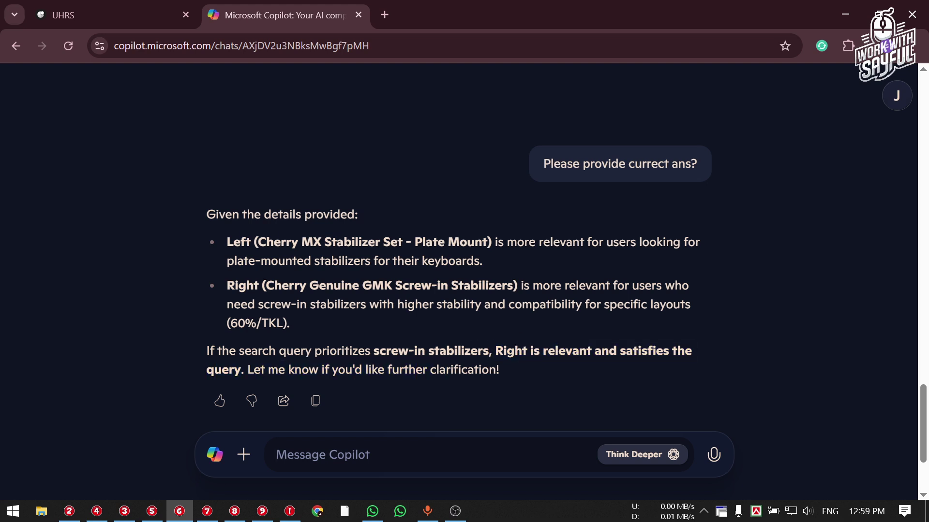
{"action": "left_click", "coordinate": [97, 15]}
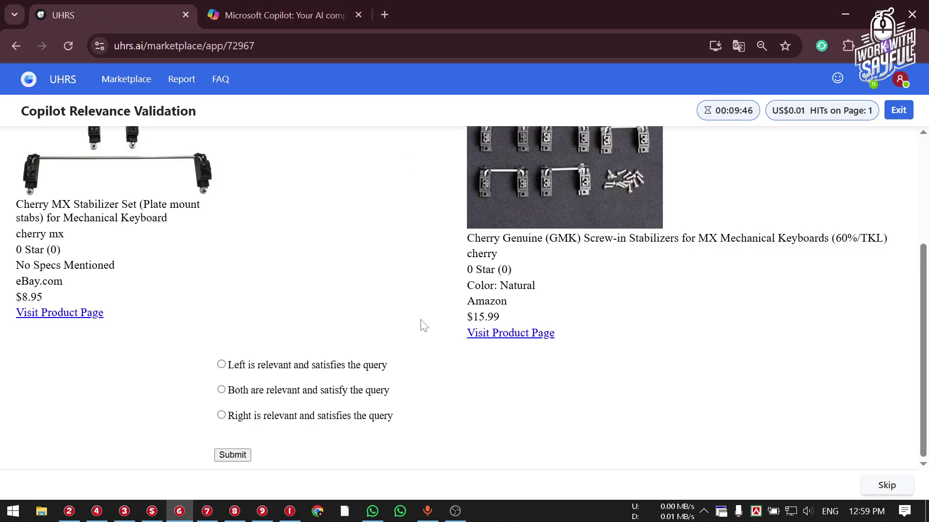
{"action": "left_click", "coordinate": [250, 421]}
{"action": "left_click", "coordinate": [256, 7]}
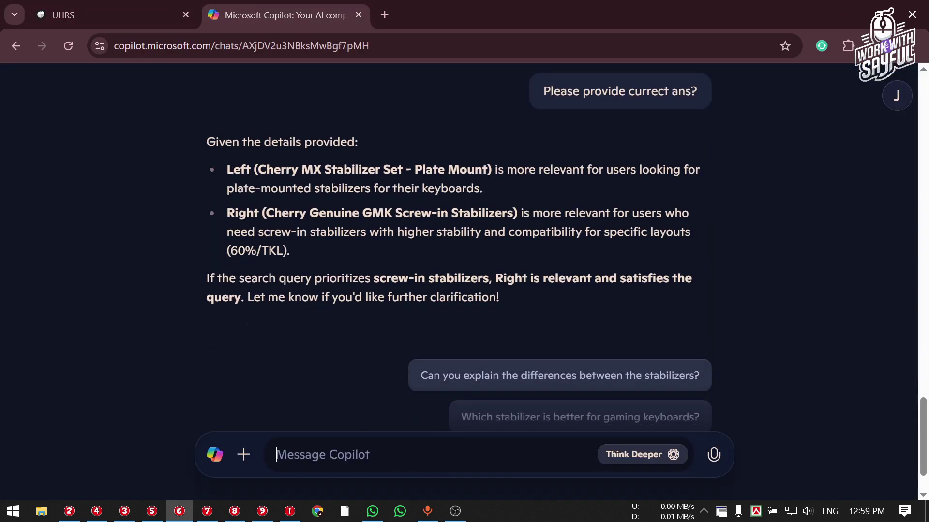
Open the earlier Copilot conversation on choosing a relevant product and examine the answer given for the Air Jordan 1 comparison.
{"action": "left_click", "coordinate": [211, 453]}
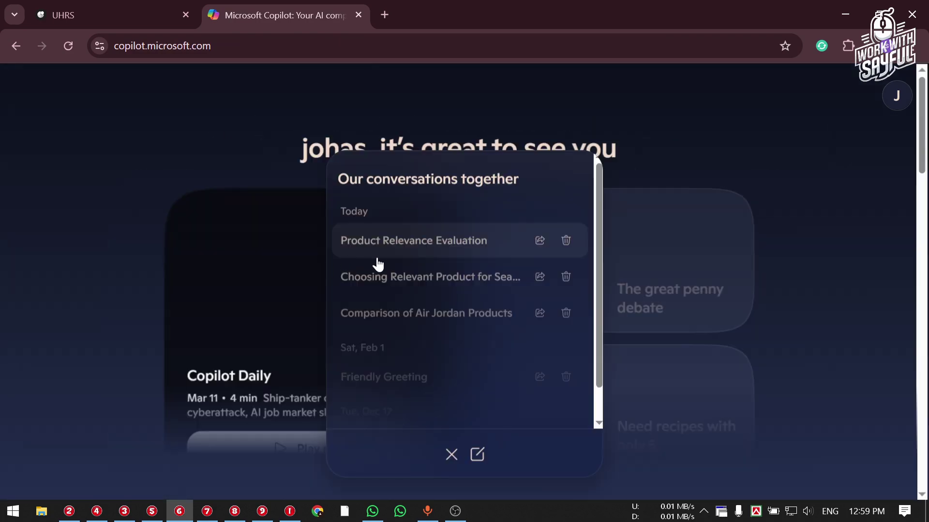
{"action": "left_click", "coordinate": [391, 284]}
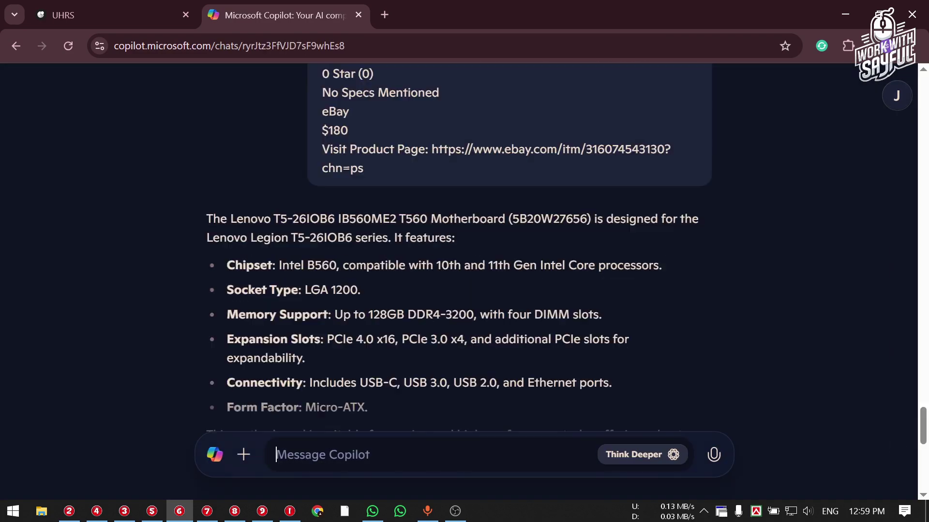
{"action": "scroll", "coordinate": [397, 306], "scroll_direction": "up", "scroll_amount": 20}
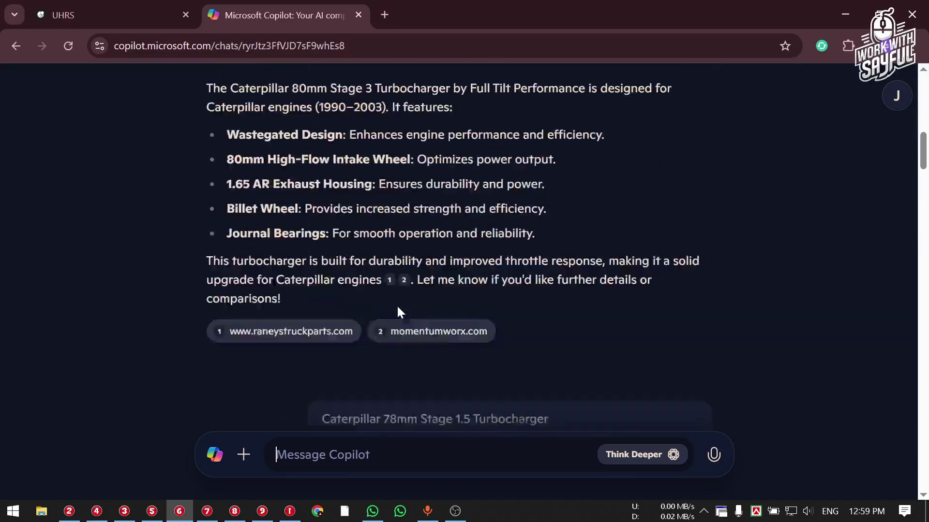
{"action": "scroll", "coordinate": [396, 306], "scroll_direction": "up", "scroll_amount": 10}
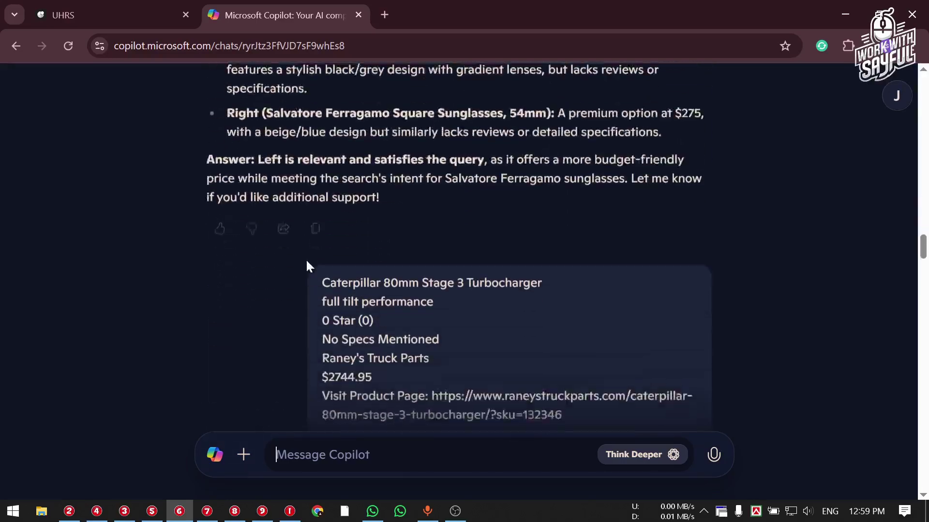
{"action": "scroll", "coordinate": [310, 265], "scroll_direction": "up", "scroll_amount": 10}
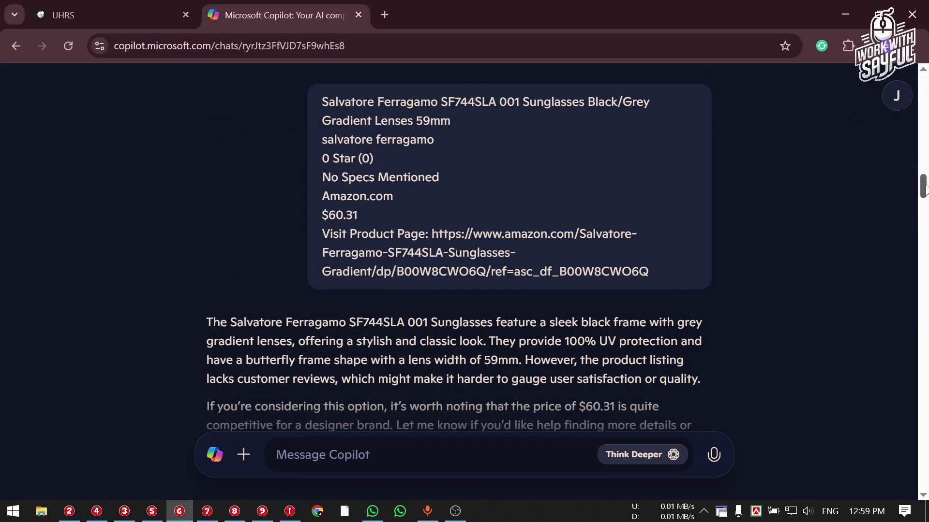
{"action": "mouse_move", "coordinate": [924, 187]}
{"action": "left_mouse_down"}
{"action": "mouse_move", "coordinate": [922, 73]}
{"action": "mouse_move", "coordinate": [916, 175]}
{"action": "left_mouse_up"}
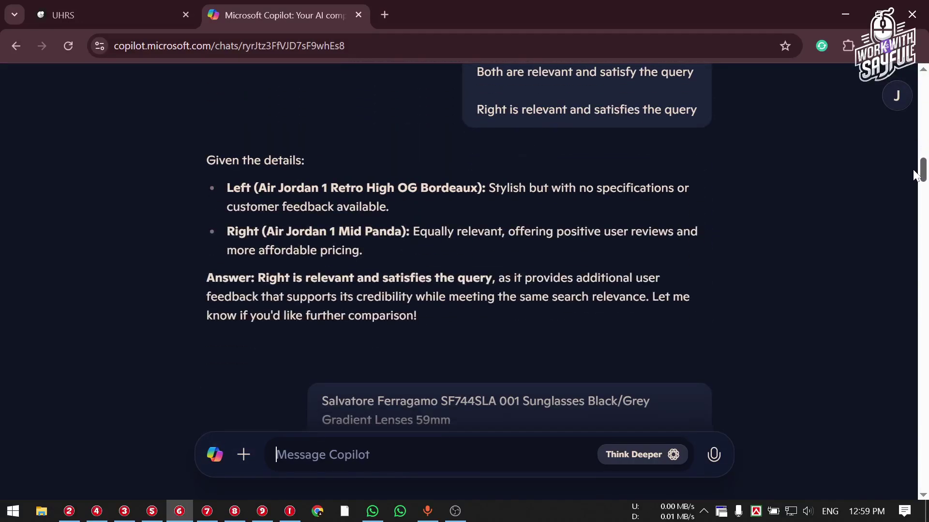
{"action": "left_click_drag", "start_coordinate": [198, 279], "coordinate": [420, 279]}
{"action": "left_click", "coordinate": [264, 280]}
{"action": "left_click", "coordinate": [419, 279]}
Examine Copilot's earlier answer on which of the two Salvatore Ferragamo sunglasses satisfies the query.
{"action": "scroll", "coordinate": [422, 280], "scroll_direction": "down", "scroll_amount": 10}
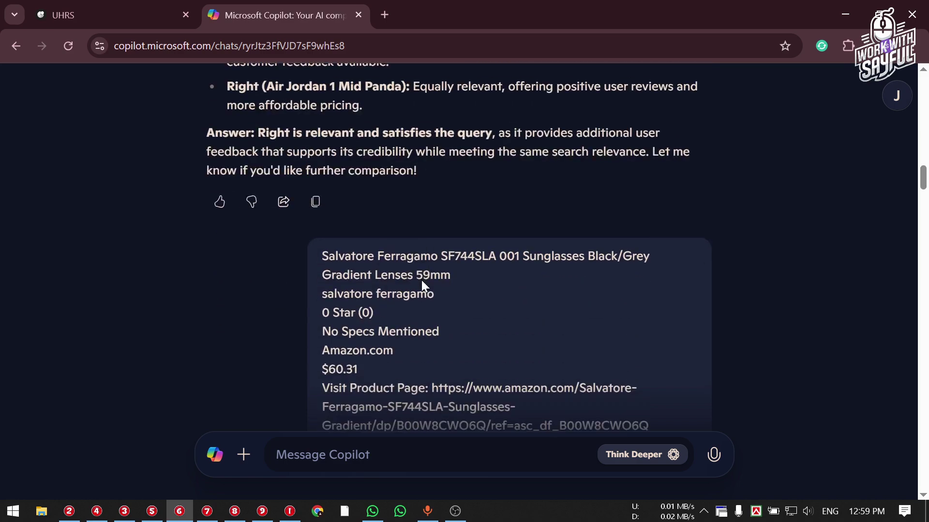
{"action": "scroll", "coordinate": [361, 277], "scroll_direction": "down", "scroll_amount": 12}
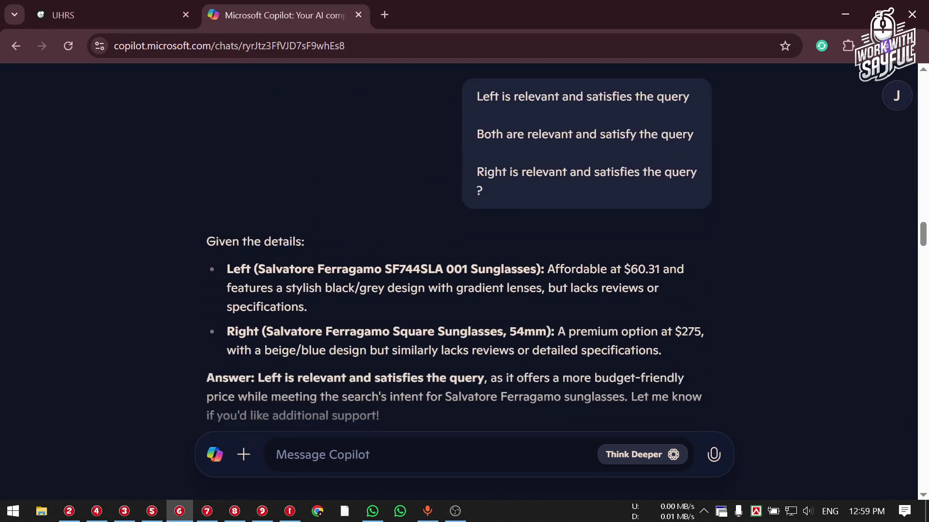
{"action": "scroll", "coordinate": [362, 290], "scroll_direction": "down", "scroll_amount": 1}
{"action": "left_click_drag", "start_coordinate": [264, 305], "coordinate": [431, 306]}
{"action": "left_click", "coordinate": [432, 305]}
{"action": "scroll", "coordinate": [419, 291], "scroll_direction": "down", "scroll_amount": 3}
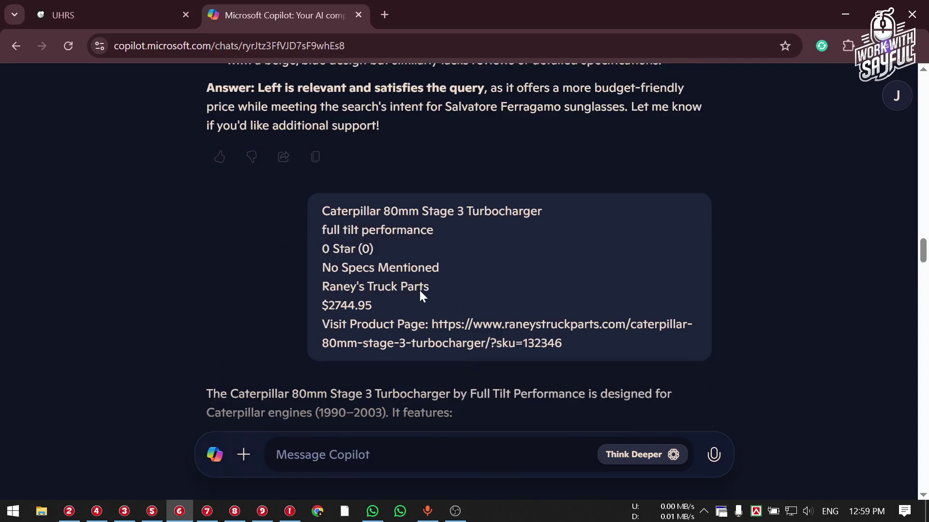
Examine Copilot's earlier answer comparing the Caterpillar 80mm Stage 3 and 78mm Stage 1.5 turbochargers.
{"action": "scroll", "coordinate": [345, 308], "scroll_direction": "down", "scroll_amount": 11}
{"action": "scroll", "coordinate": [314, 242], "scroll_direction": "up", "scroll_amount": 3}
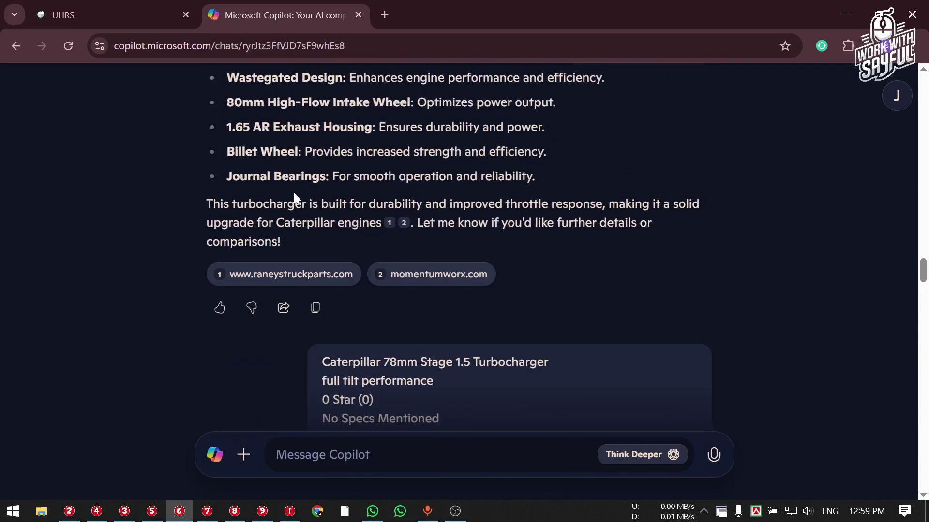
{"action": "scroll", "coordinate": [294, 218], "scroll_direction": "down", "scroll_amount": 15}
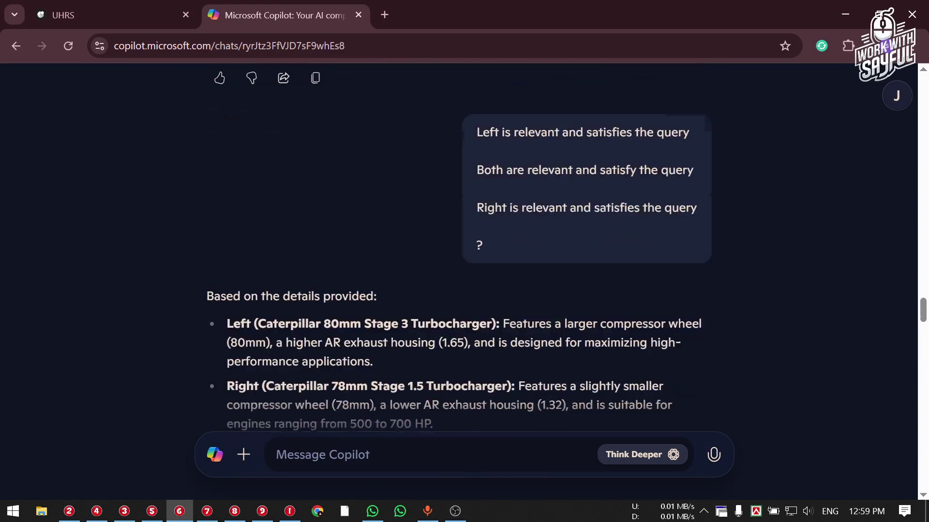
{"action": "scroll", "coordinate": [285, 252], "scroll_direction": "down", "scroll_amount": 3}
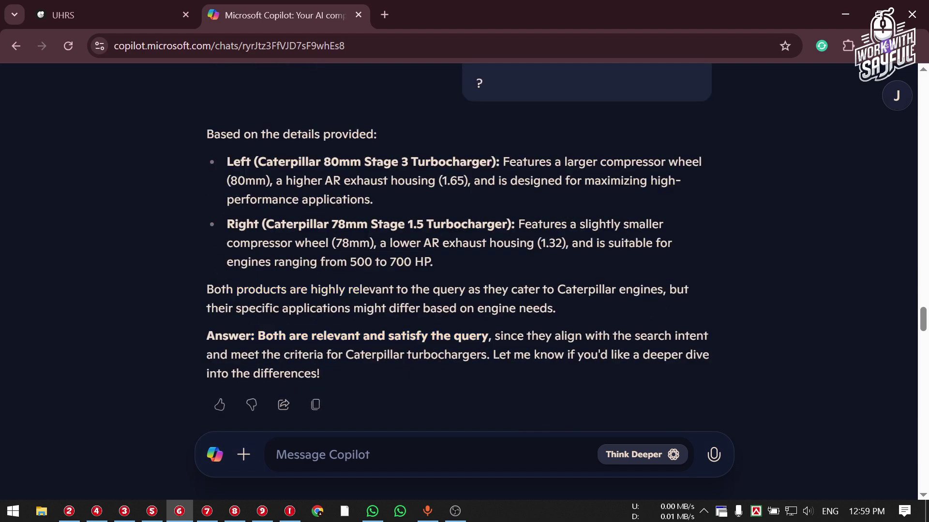
{"action": "scroll", "coordinate": [455, 241], "scroll_direction": "down", "scroll_amount": 2}
Return to the UHRS task and submit "Right is relevant and satisfies the query" for the Cherry stabilizer comparison.
{"action": "left_click", "coordinate": [92, 14]}
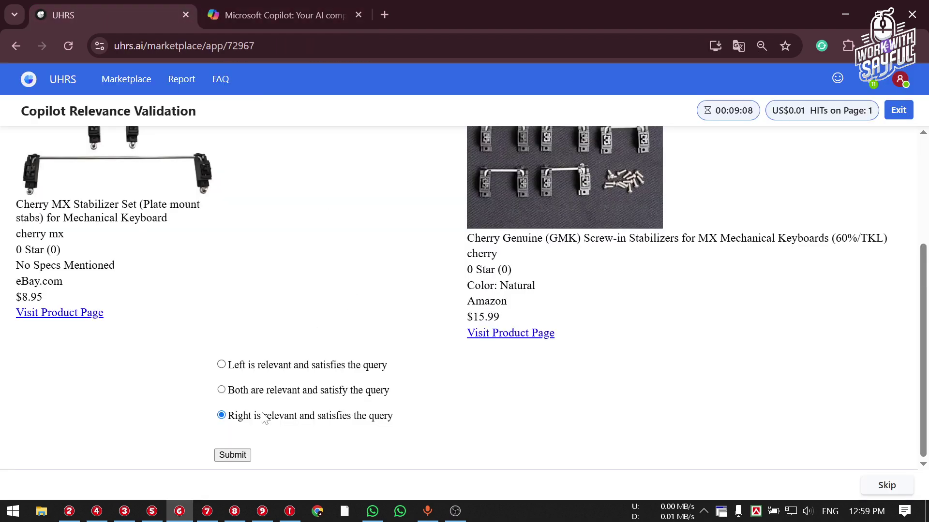
{"action": "left_click", "coordinate": [232, 455]}
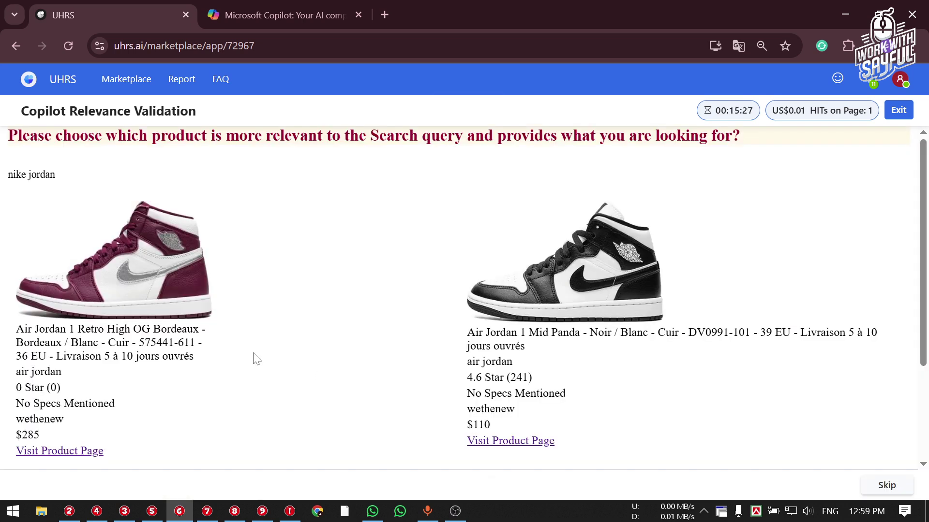
Copy the Air Jordan 1 Retro High OG Bordeaux details and product page link from UHRS and send them together to Copilot.
{"action": "left_click_drag", "start_coordinate": [17, 329], "coordinate": [115, 453]}
{"action": "left_click", "coordinate": [122, 405]}
{"action": "left_click", "coordinate": [247, 2]}
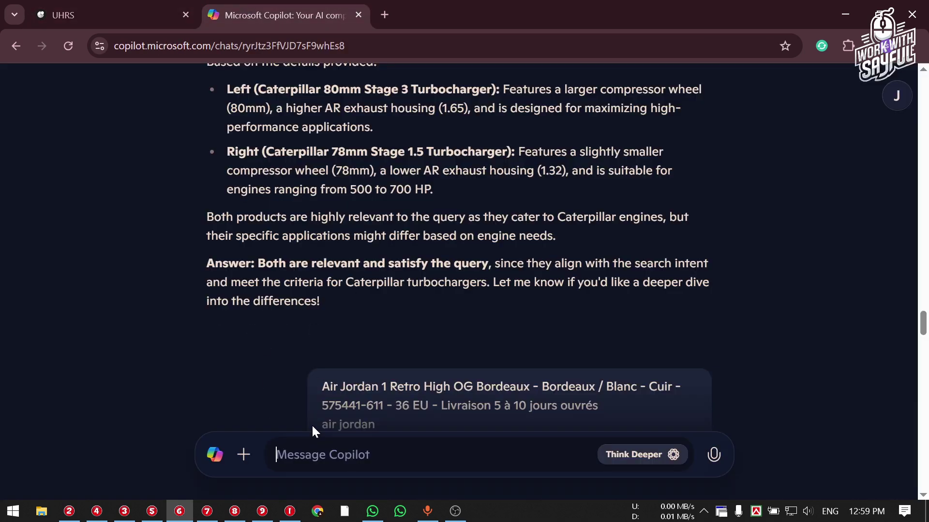
{"action": "type", "text": "Air Jordan 1 Retro High OG Bordeaux - Bordeaux / Blanc - Cuir - 575441-611 - 36 EU - Livraison 5 à 10 jours ouvrés air jordan 0 Star ◎ No Specs Mentioned wethenew $285 Visit Product Page"}
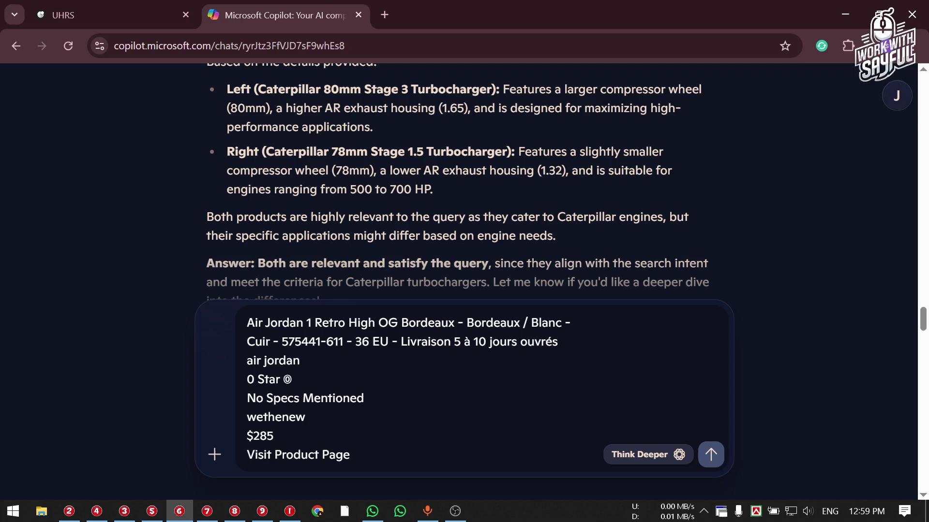
{"action": "left_click", "coordinate": [62, 12]}
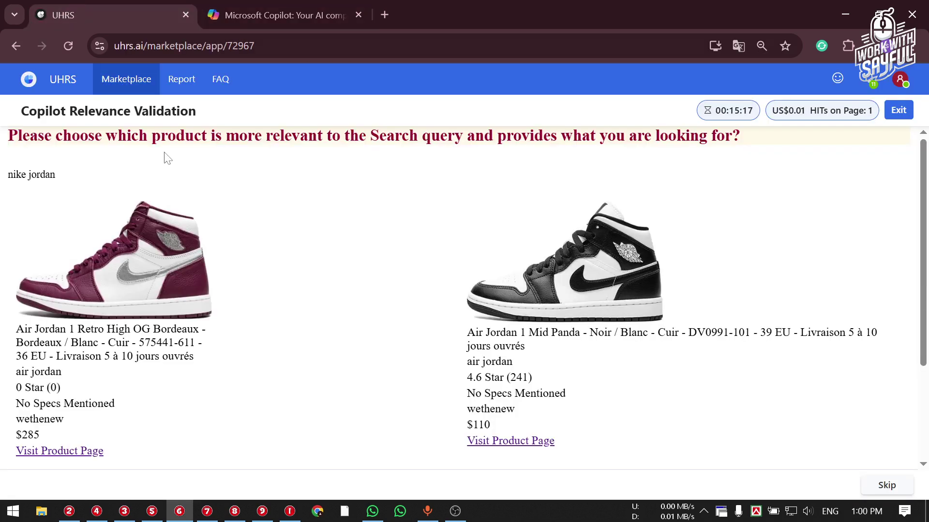
{"action": "right_click", "coordinate": [44, 454]}
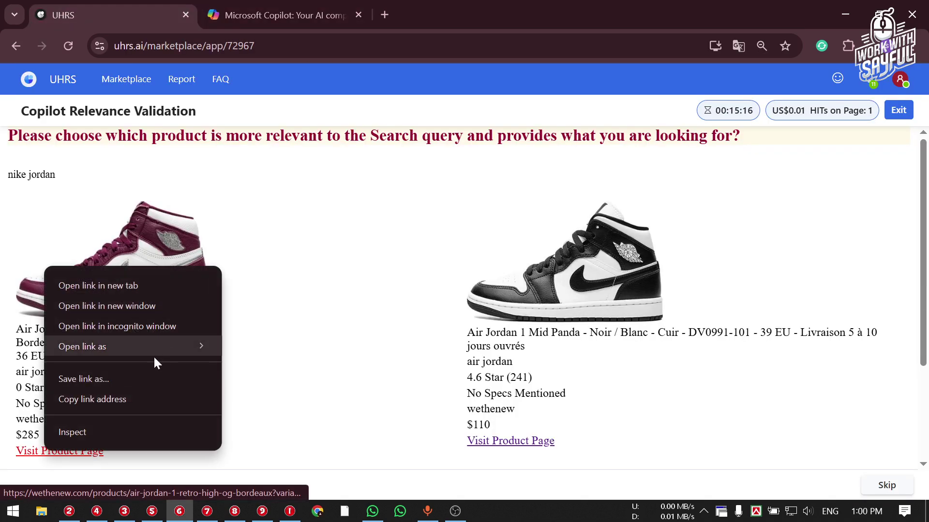
{"action": "left_click", "coordinate": [123, 398]}
{"action": "left_click", "coordinate": [283, 10]}
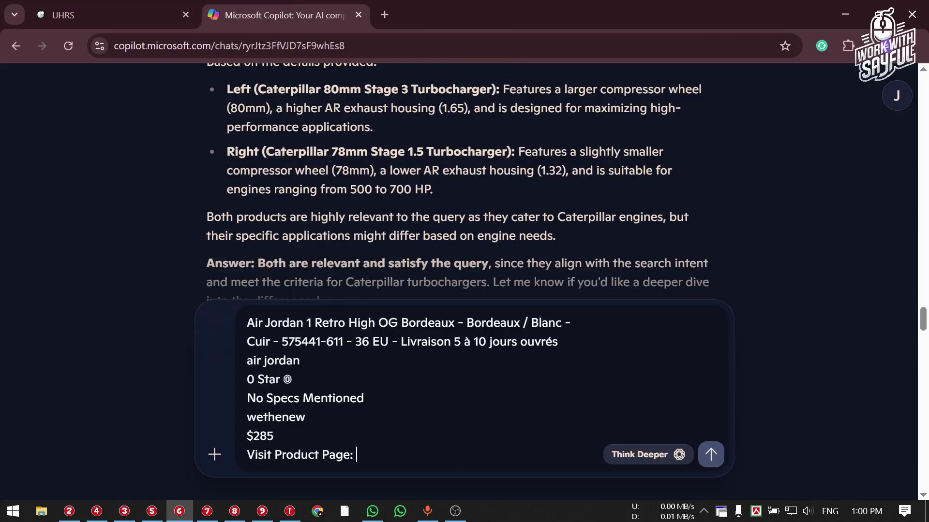
{"action": "key", "text": "ctrl+v"}
{"action": "key", "text": "Return"}
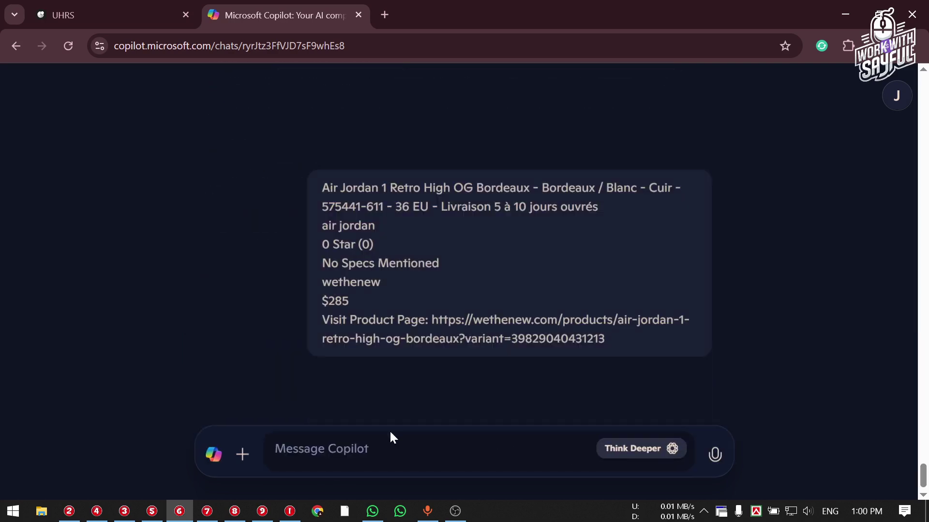
Copy the Air Jordan 1 Mid Panda details and product page link from UHRS and send them together to Copilot.
{"action": "left_click", "coordinate": [62, 15]}
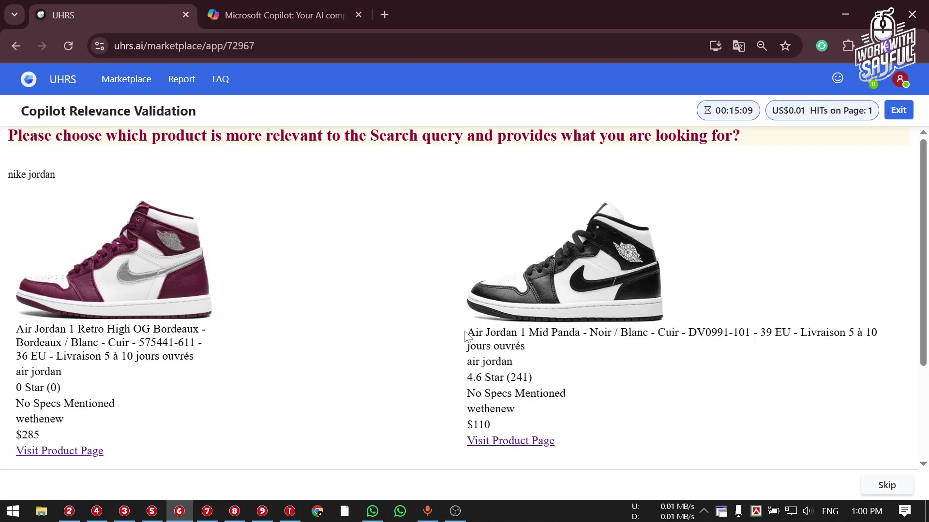
{"action": "left_click_drag", "start_coordinate": [467, 333], "coordinate": [591, 441]}
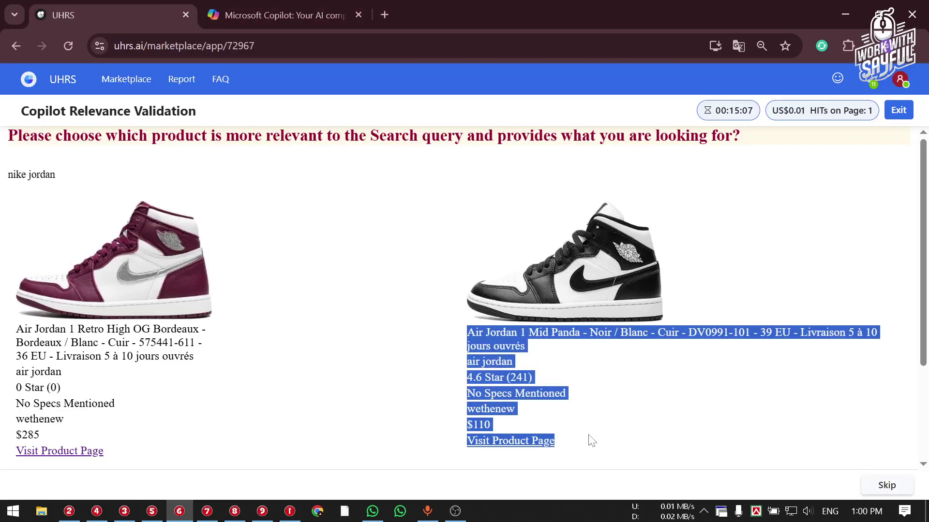
{"action": "left_click", "coordinate": [592, 438]}
{"action": "left_click", "coordinate": [318, 14]}
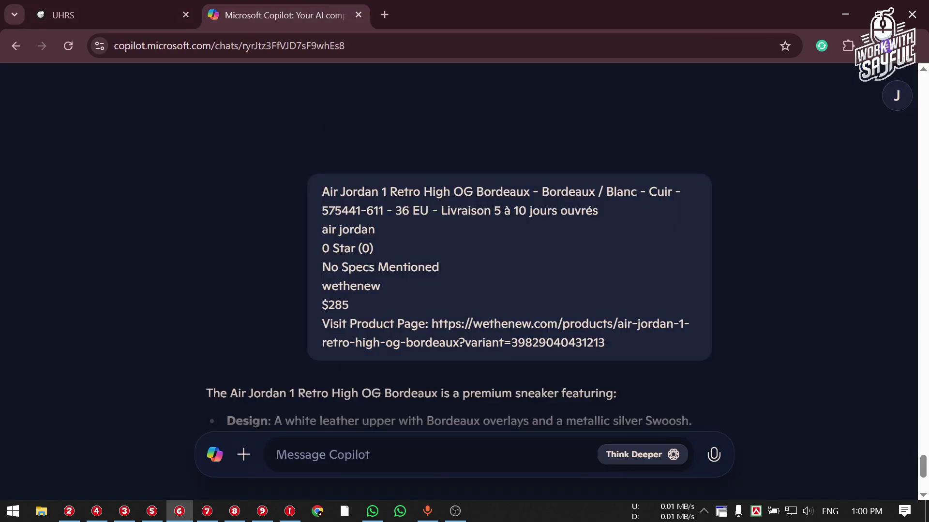
{"action": "key", "text": "ctrl+v"}
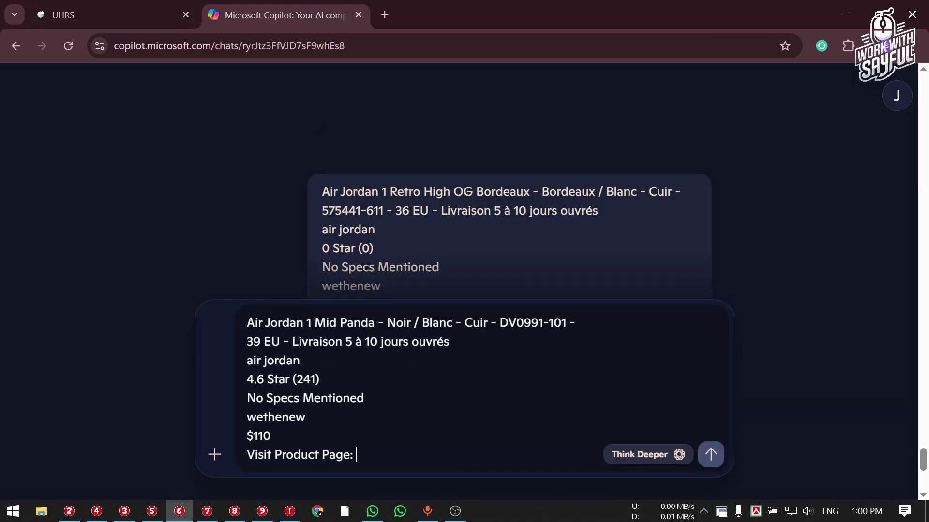
{"action": "left_click", "coordinate": [119, 5]}
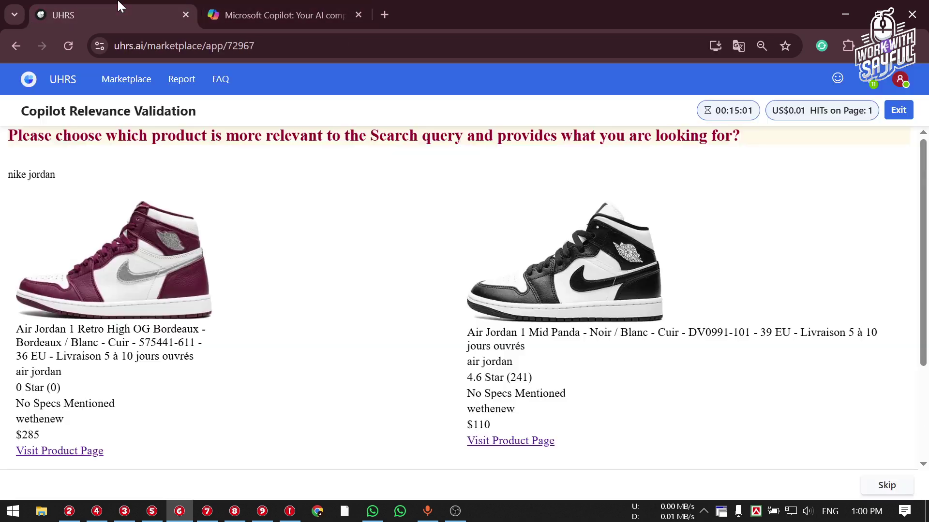
{"action": "right_click", "coordinate": [510, 439]}
{"action": "left_click", "coordinate": [556, 389]}
{"action": "left_click", "coordinate": [322, 7]}
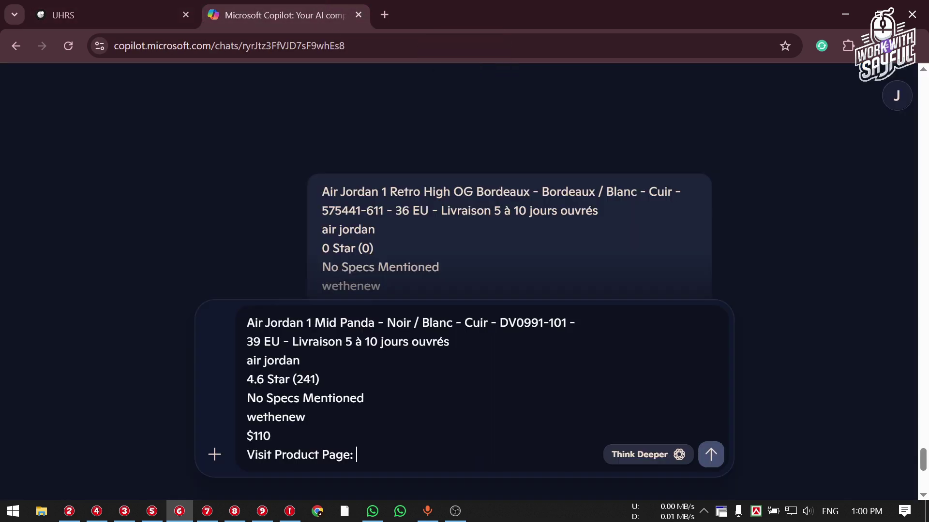
{"action": "key", "text": "ctrl+v"}
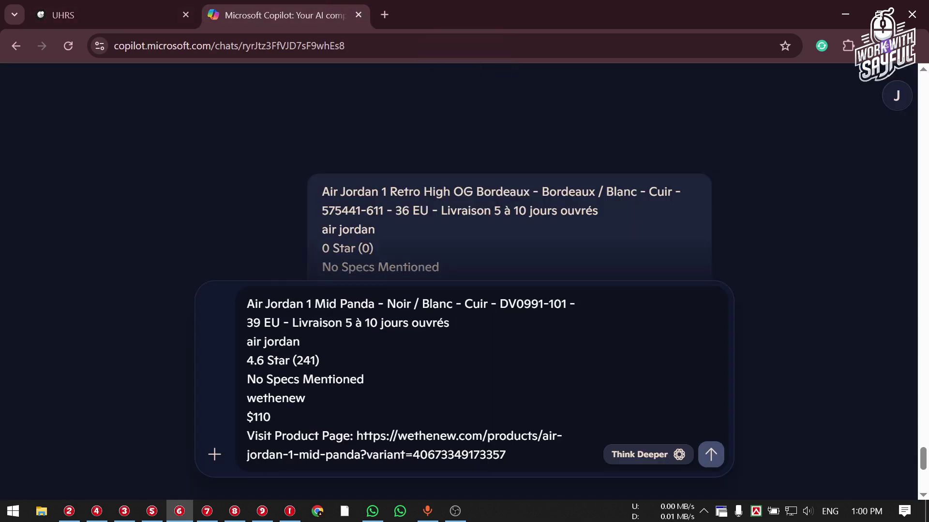
{"action": "key", "text": "Return"}
Copy the three answer options for the nike jordan query from UHRS and send them to Copilot followed by "?".
{"action": "left_click", "coordinate": [112, 22]}
{"action": "scroll", "coordinate": [242, 355], "scroll_direction": "down", "scroll_amount": 3}
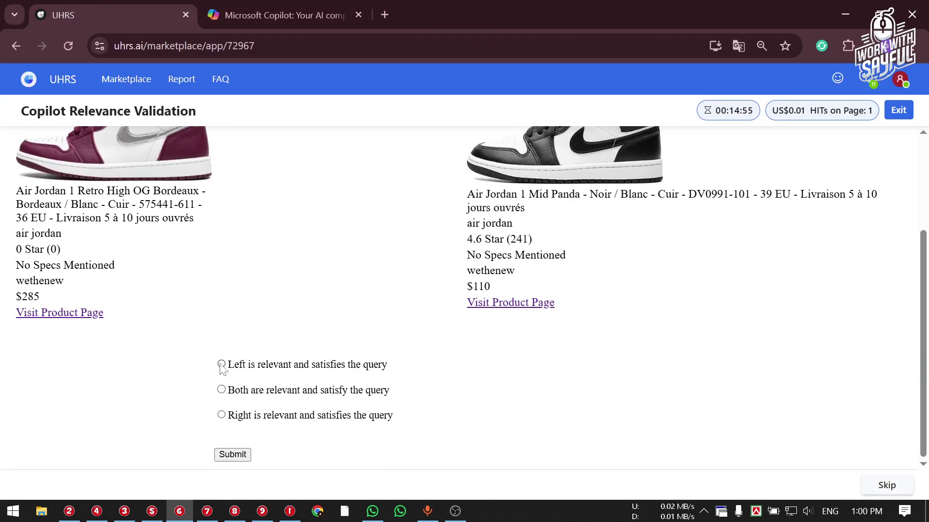
{"action": "left_click_drag", "start_coordinate": [214, 363], "coordinate": [304, 444]}
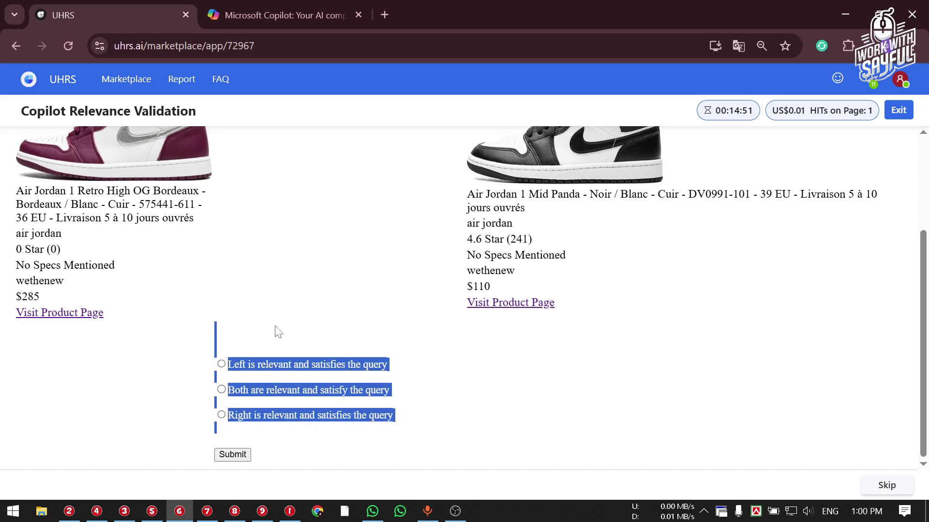
{"action": "left_click", "coordinate": [280, 15]}
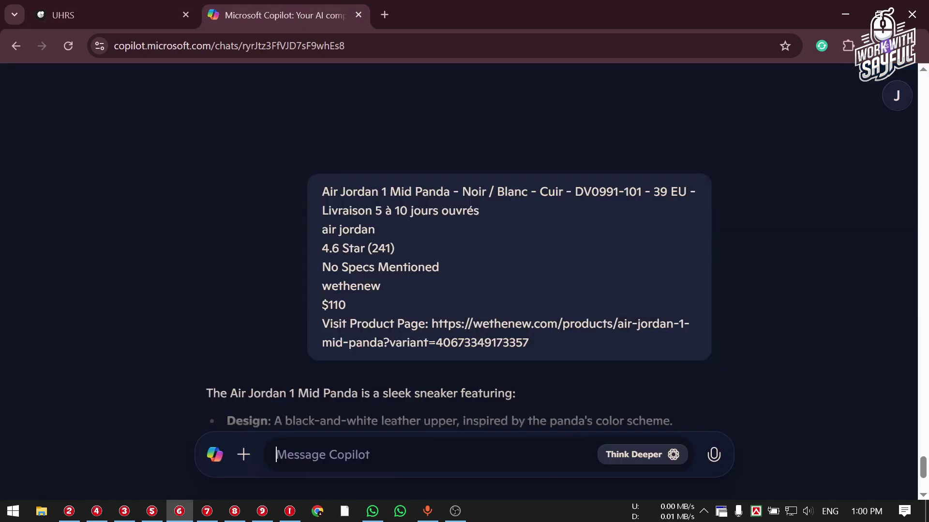
{"action": "key", "text": "ctrl+v"}
{"action": "type", "text": "?"}
{"action": "key", "text": "Return"}
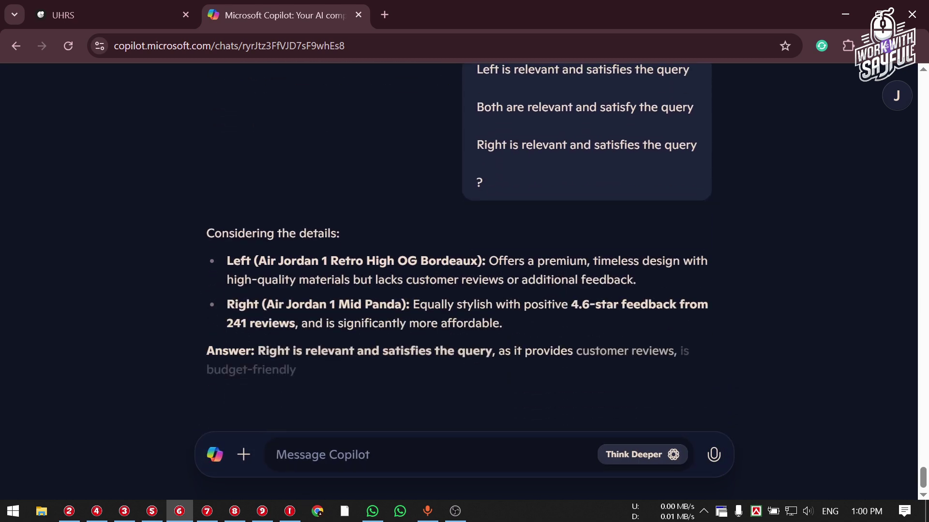
Read Copilot's answer on the two Air Jordan 1 shoes and return to the answer options in the UHRS task.
{"action": "left_click_drag", "start_coordinate": [258, 350], "coordinate": [659, 359]}
{"action": "triple_click", "coordinate": [646, 361]}
{"action": "left_click", "coordinate": [644, 361]}
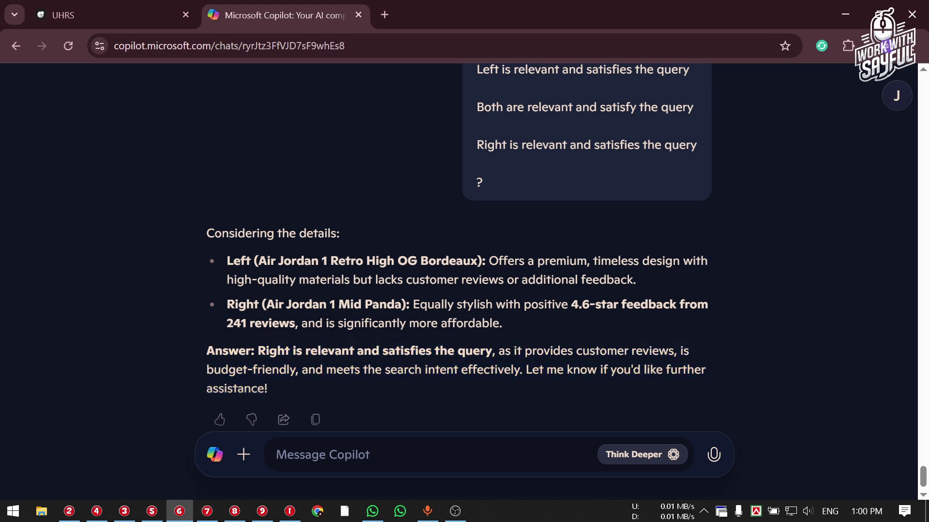
{"action": "left_click", "coordinate": [114, 16]}
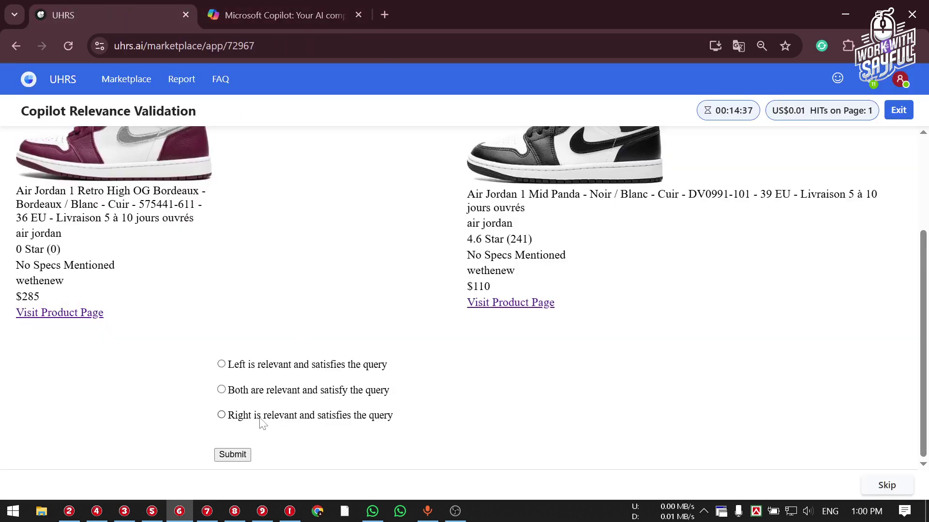